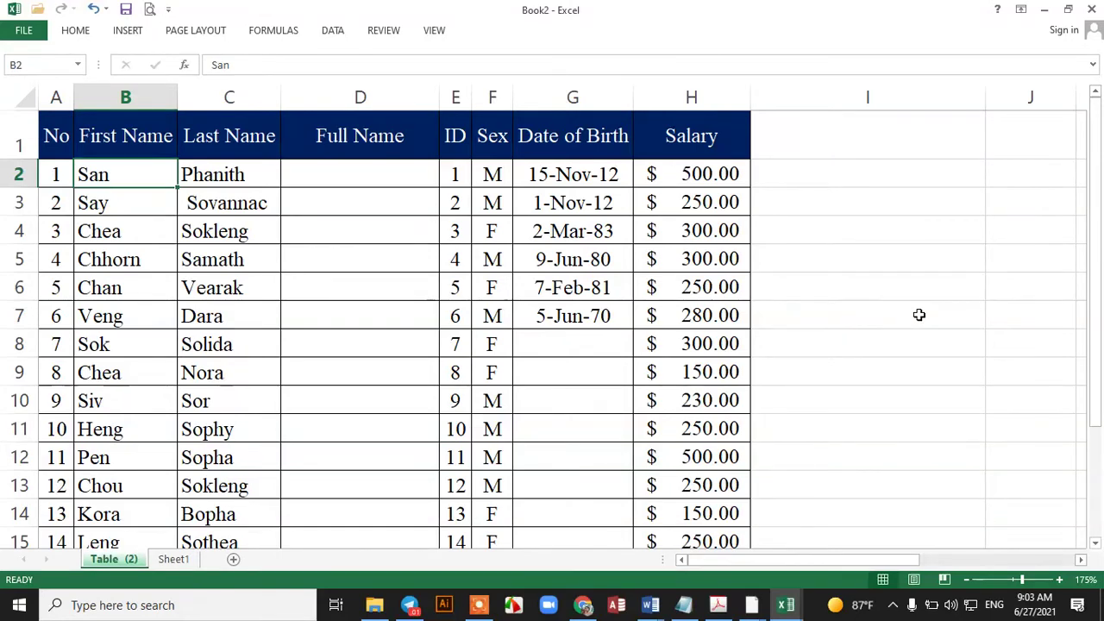
- Switch the ribbon to Show Tabs and Commands so the full command set is visible
left_click(893, 202)
left_click(871, 151)
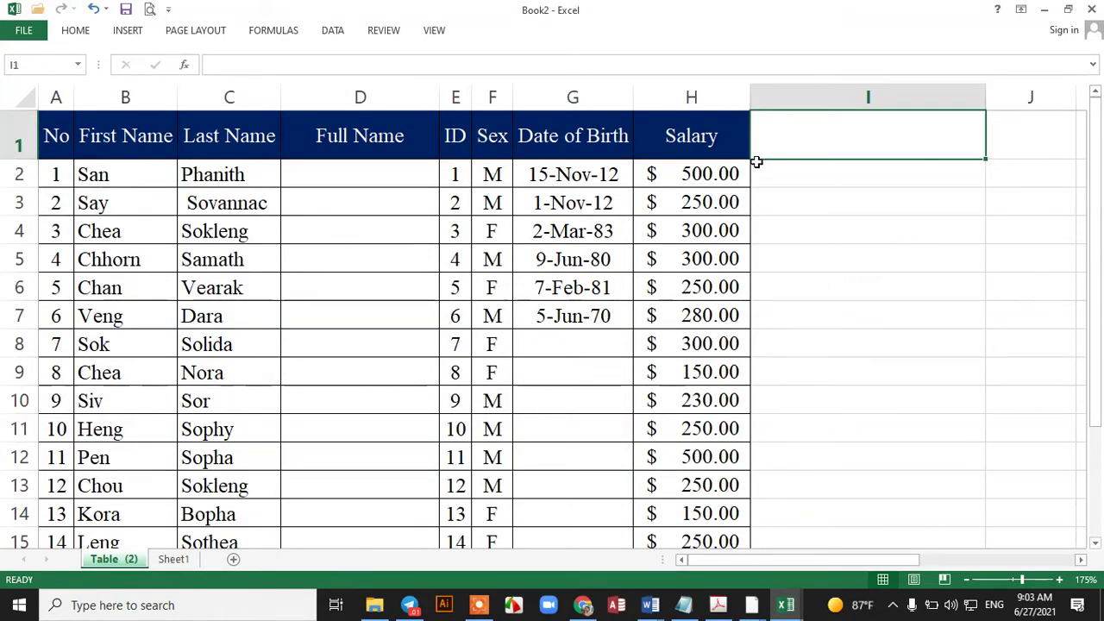
left_click(367, 181)
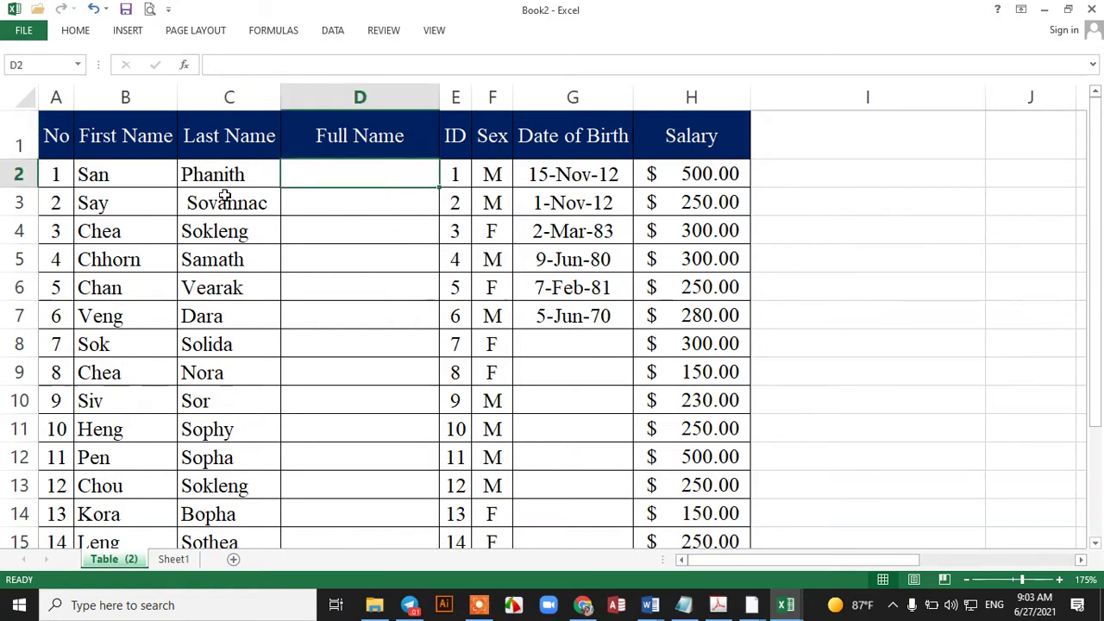
left_click(1020, 9)
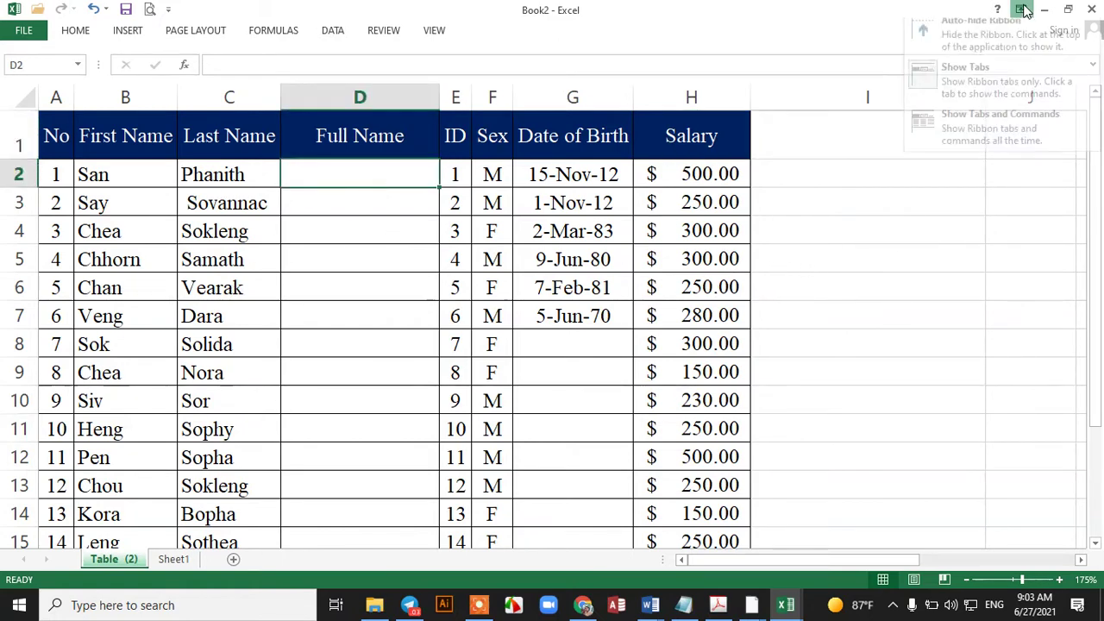
left_click(958, 82)
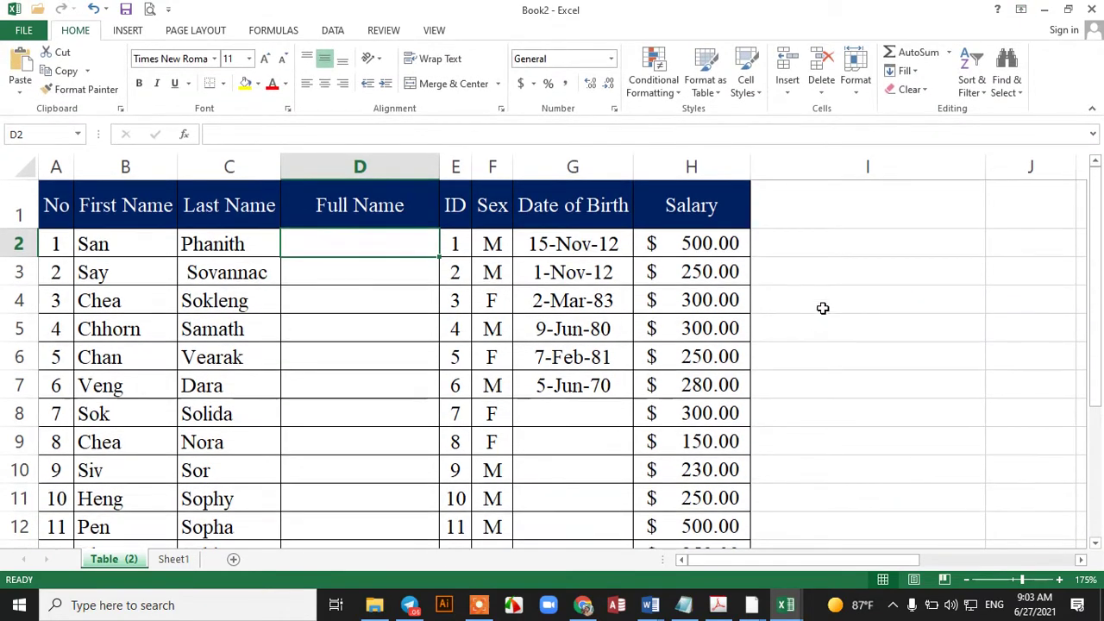
- Check the salary sum over H2:H12, then return to D2 and show the Formulas function library
left_click(907, 267)
left_click(340, 246)
left_click(95, 264)
left_click(295, 251)
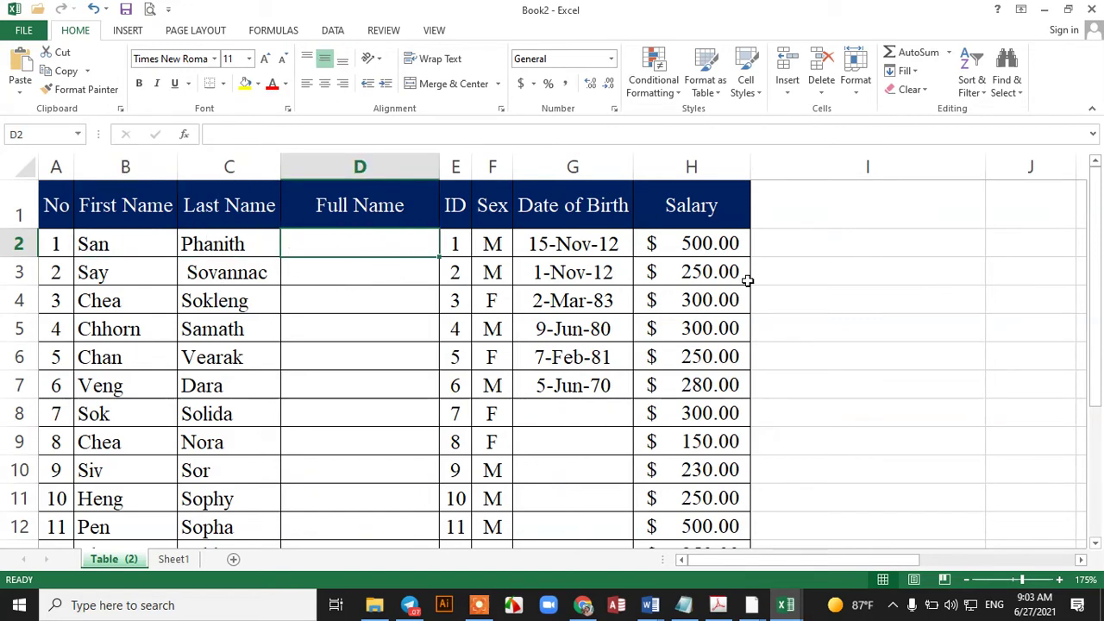
left_click_drag(705, 244, 693, 524)
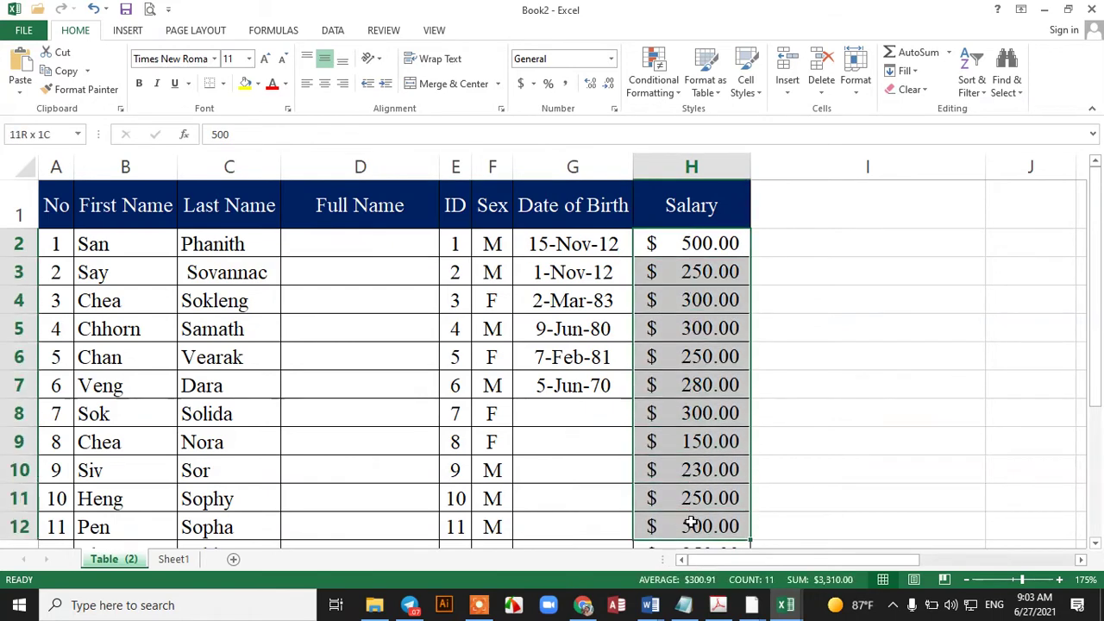
scroll(698, 451, "down", 2)
scroll(680, 457, "up", 2)
left_click_drag(699, 272, 715, 356)
left_click_drag(748, 302, 850, 279)
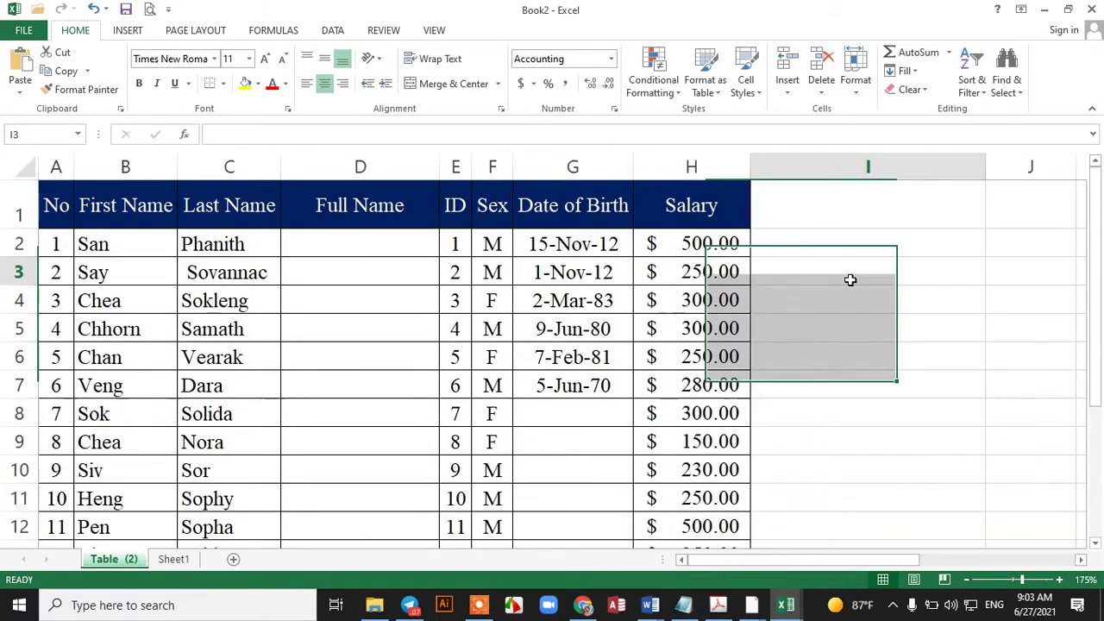
left_click(350, 241)
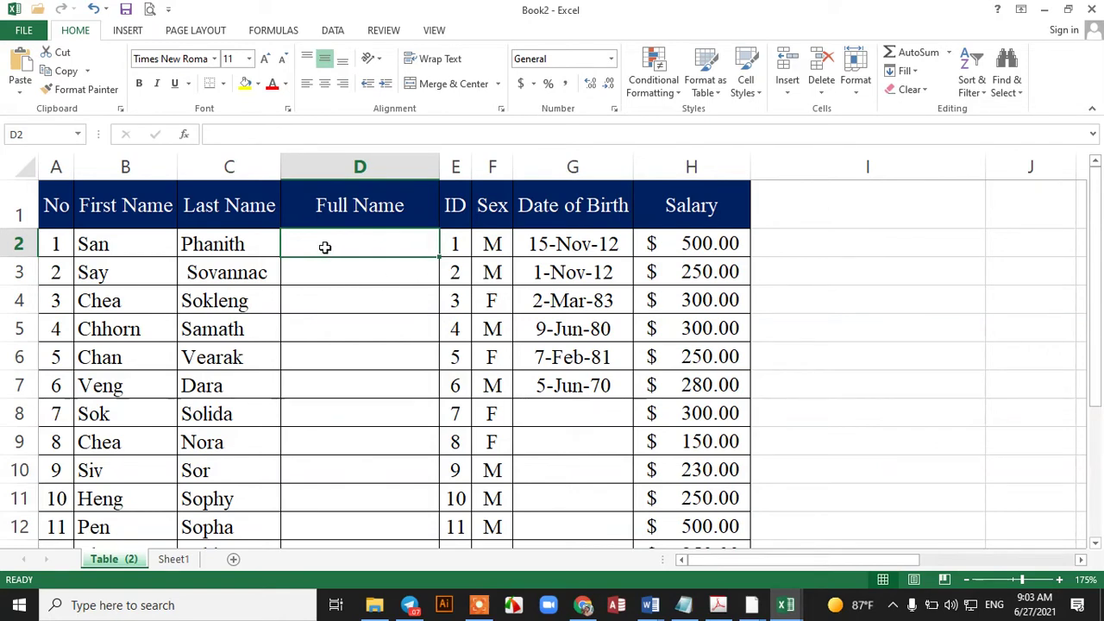
left_click(259, 31)
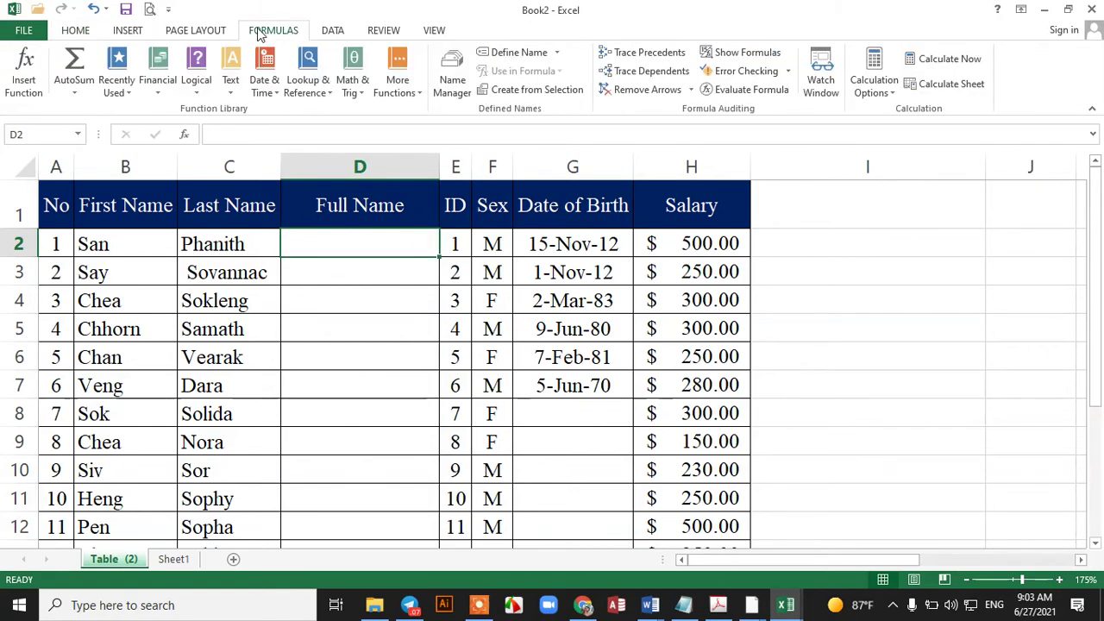
left_click(230, 86)
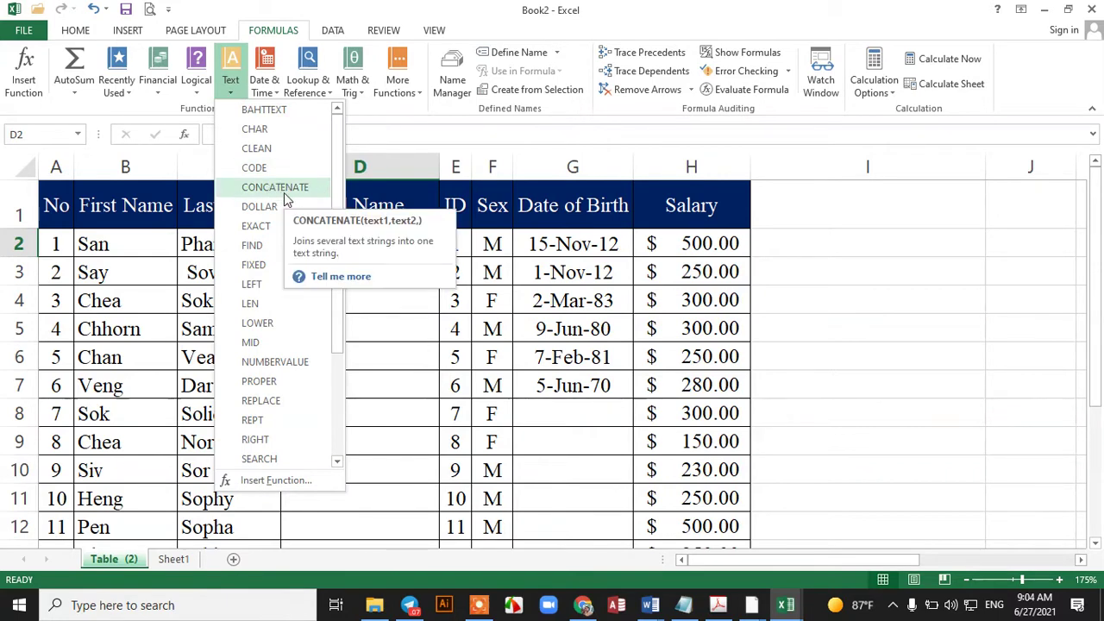
mouse_move(275, 187)
left_click(285, 187)
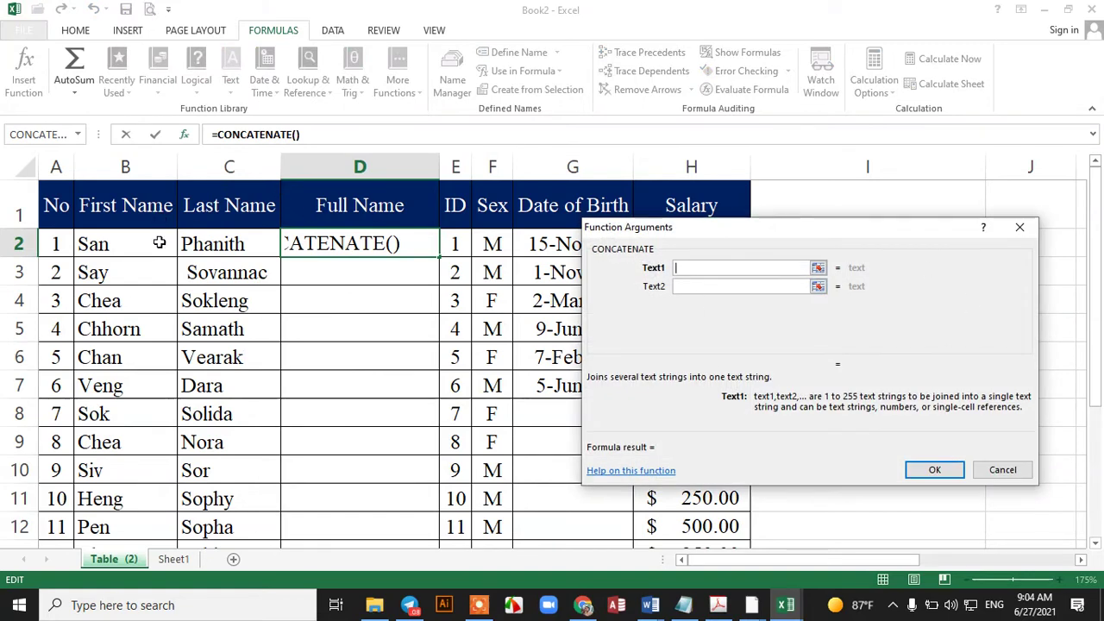
left_click(160, 243)
left_click(690, 287)
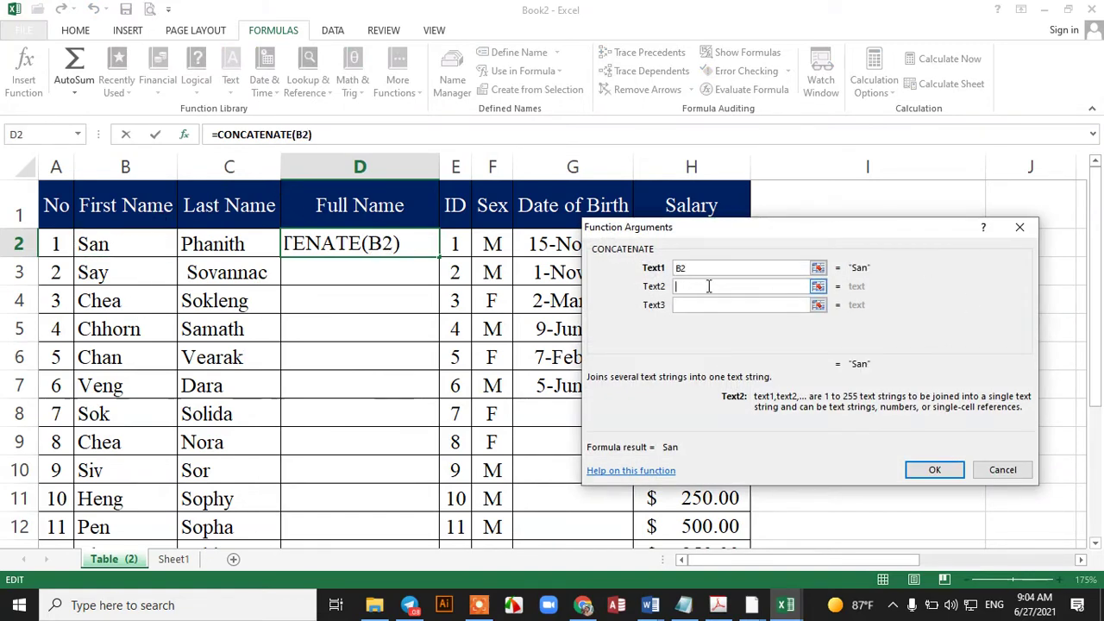
left_click(230, 247)
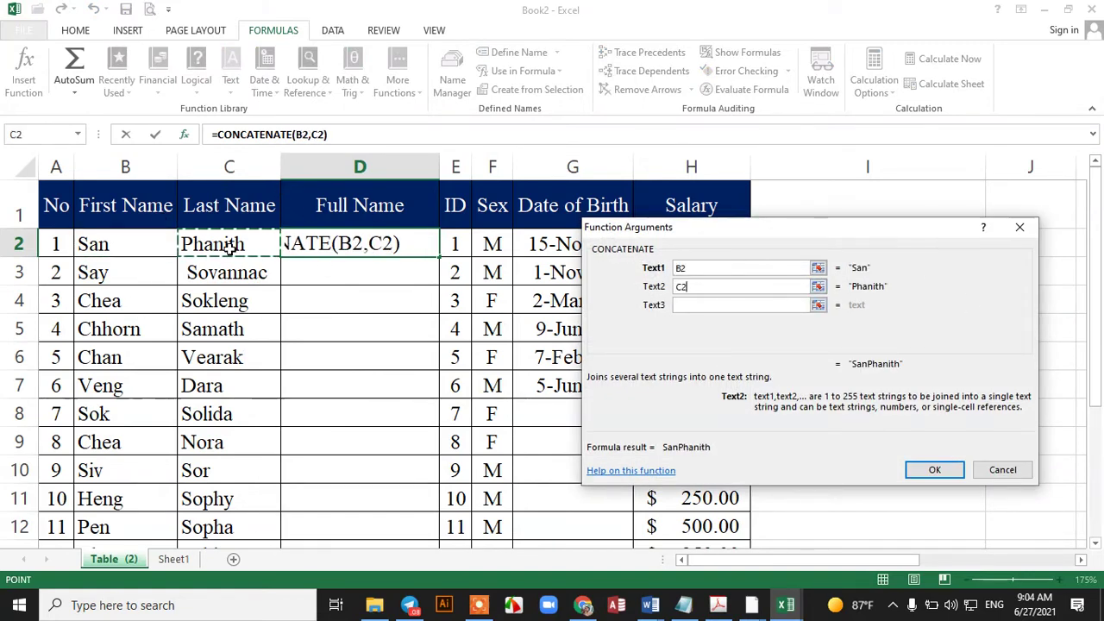
left_click(935, 469)
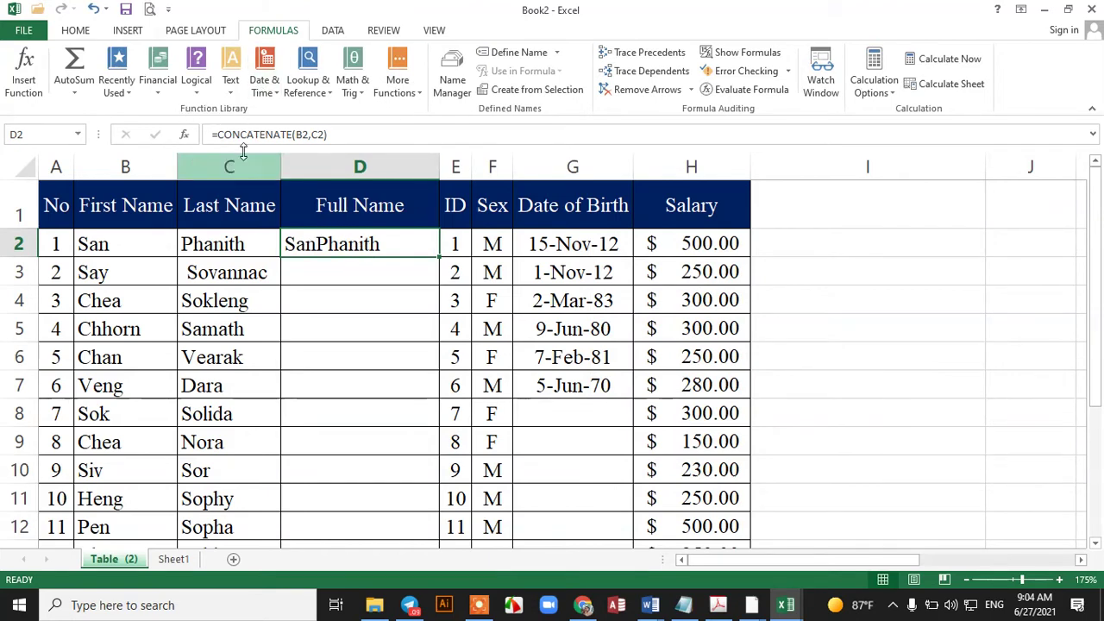
left_click(230, 69)
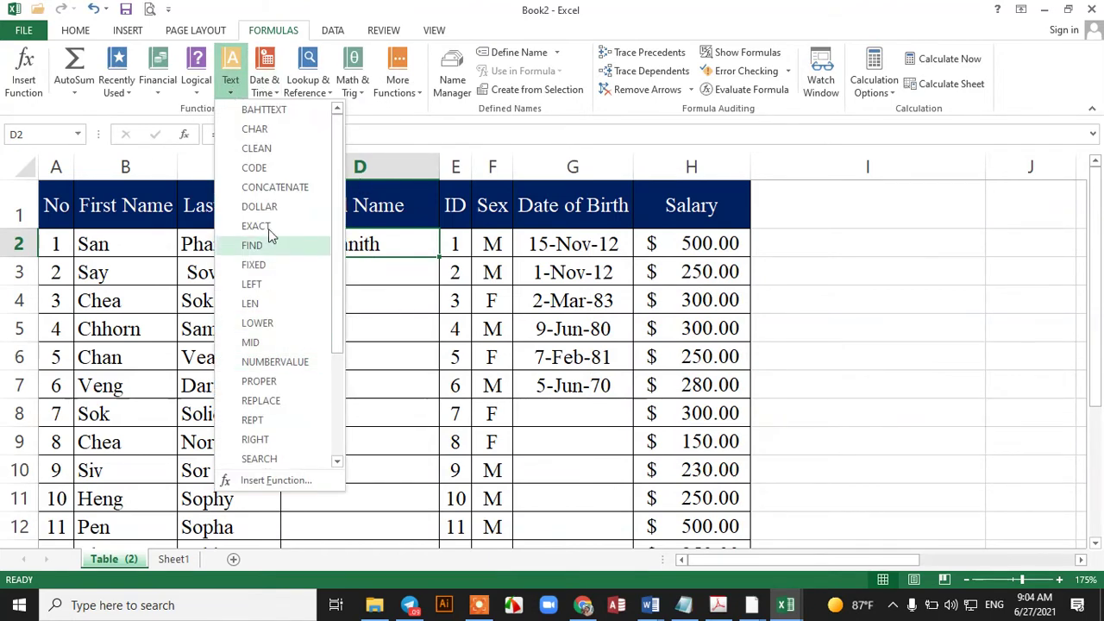
- Append CONCATENATE(B2,"",C2) to D2's formula, which produces a #VALUE! error
left_click(275, 187)
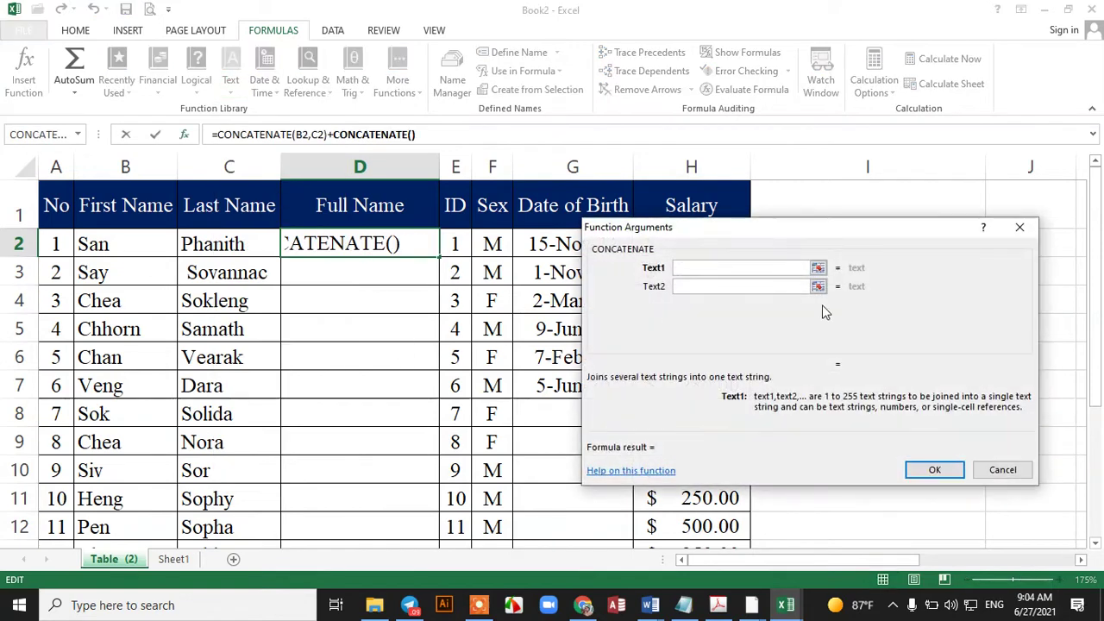
left_click(111, 247)
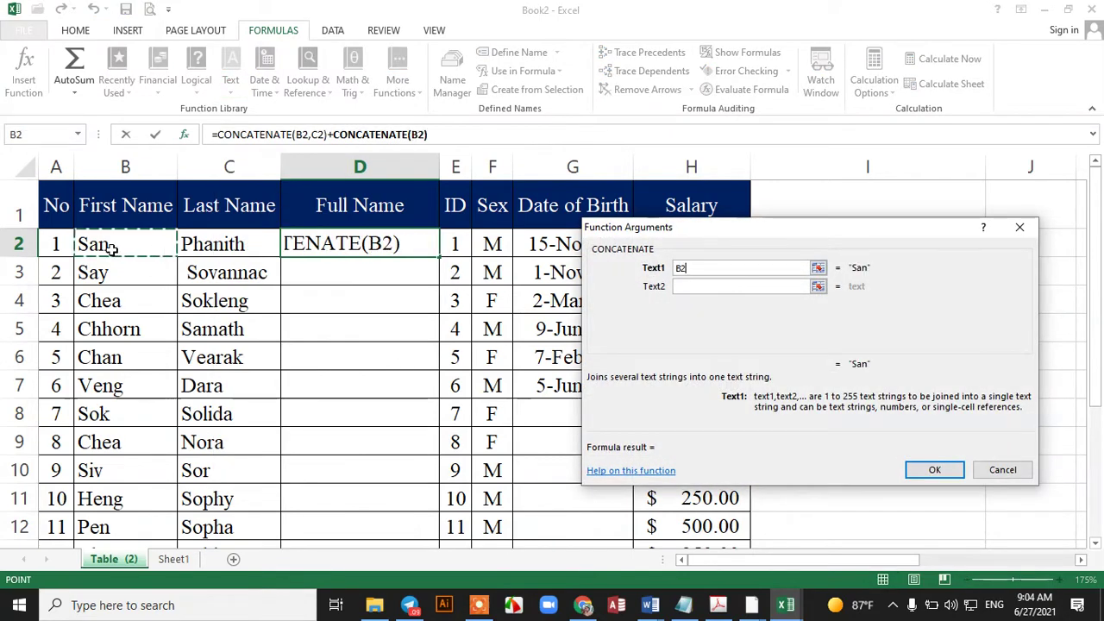
left_click(699, 288)
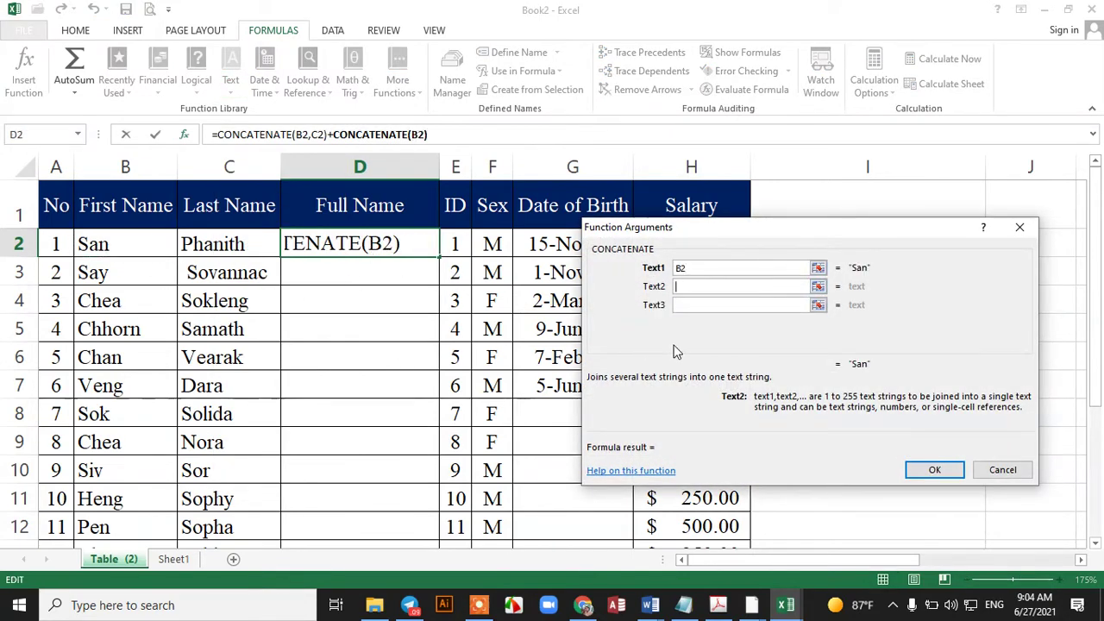
type("\"\"")
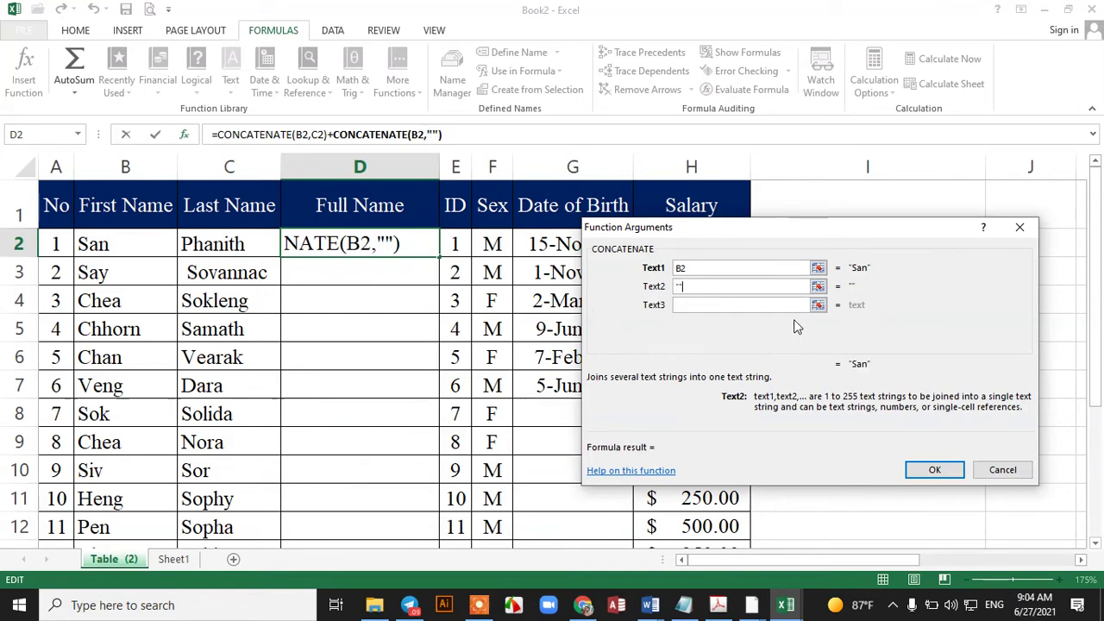
left_click(710, 304)
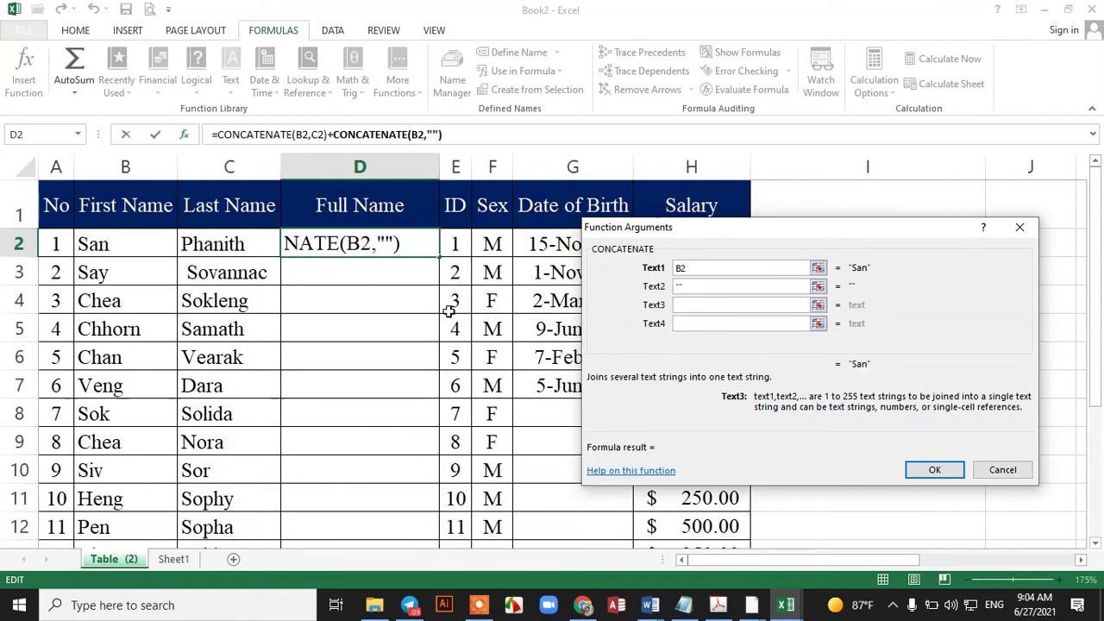
left_click(239, 250)
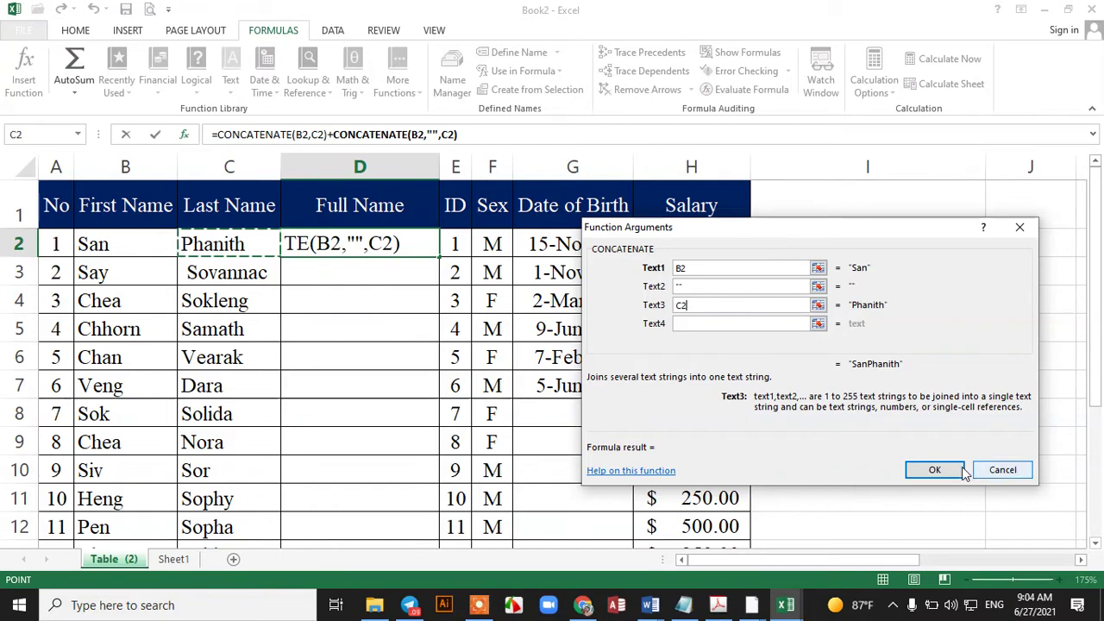
left_click(930, 468)
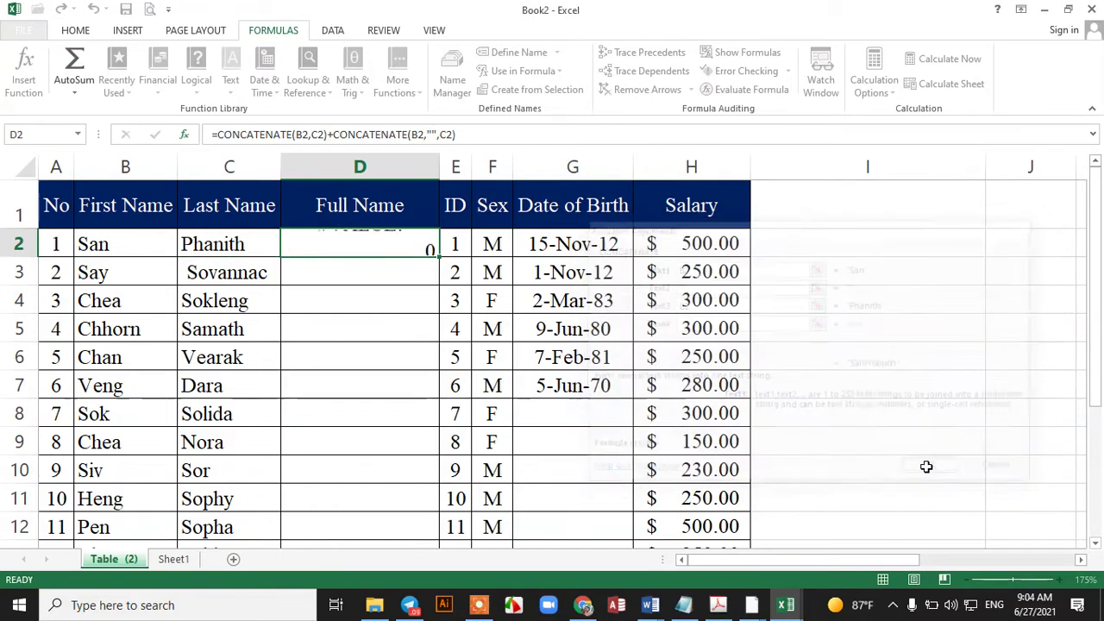
double_click(370, 244)
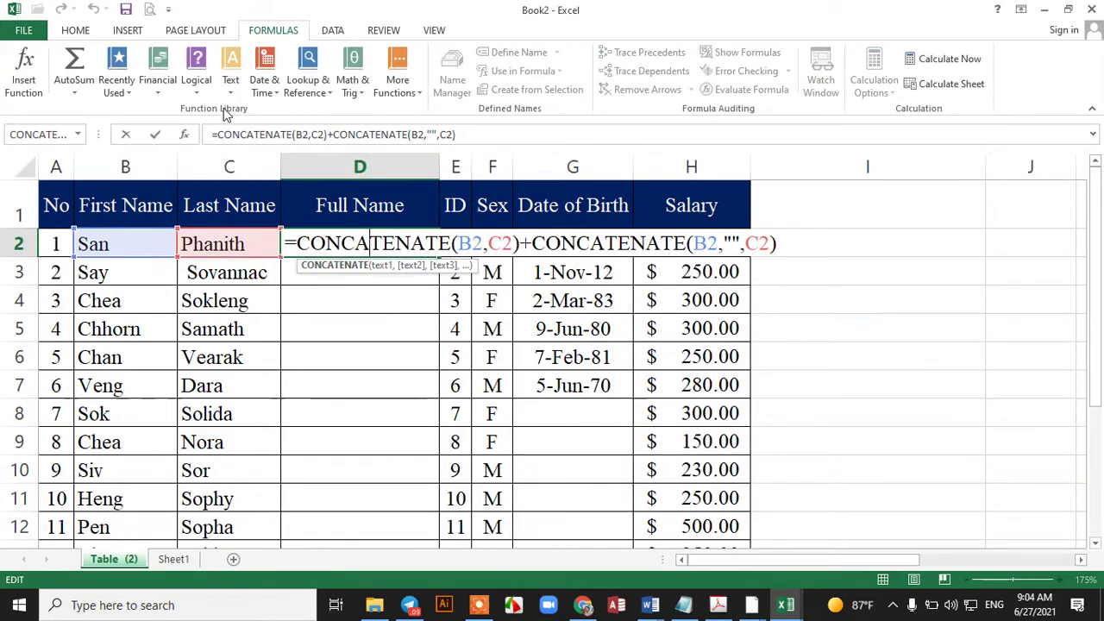
- Insert another nested CONCATENATE of B2 and C2 into D2's formula
left_click(437, 136)
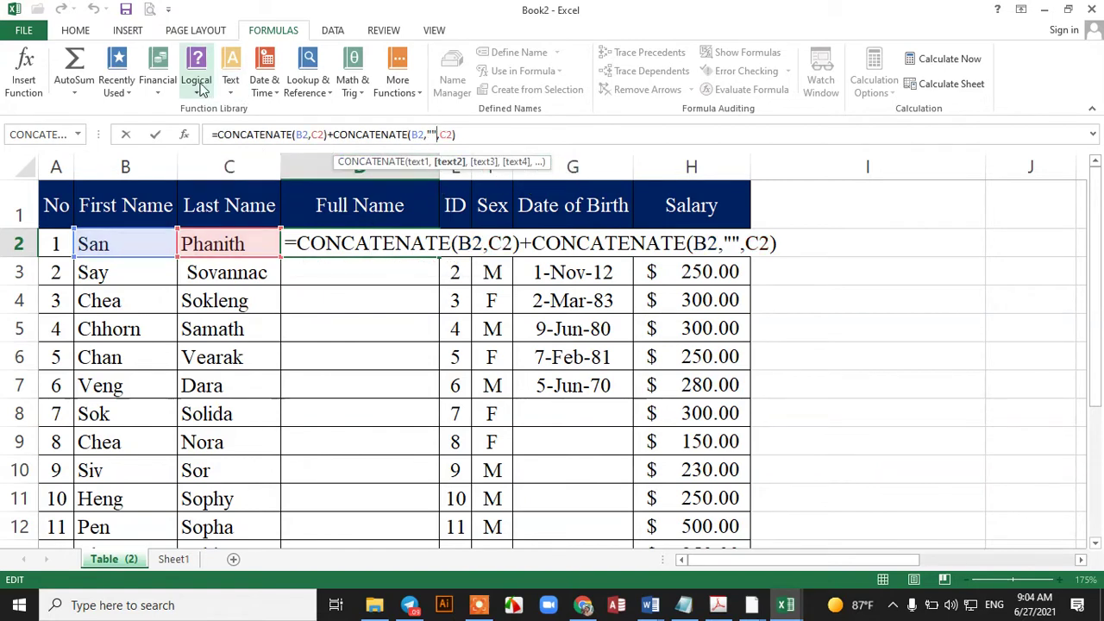
left_click(231, 82)
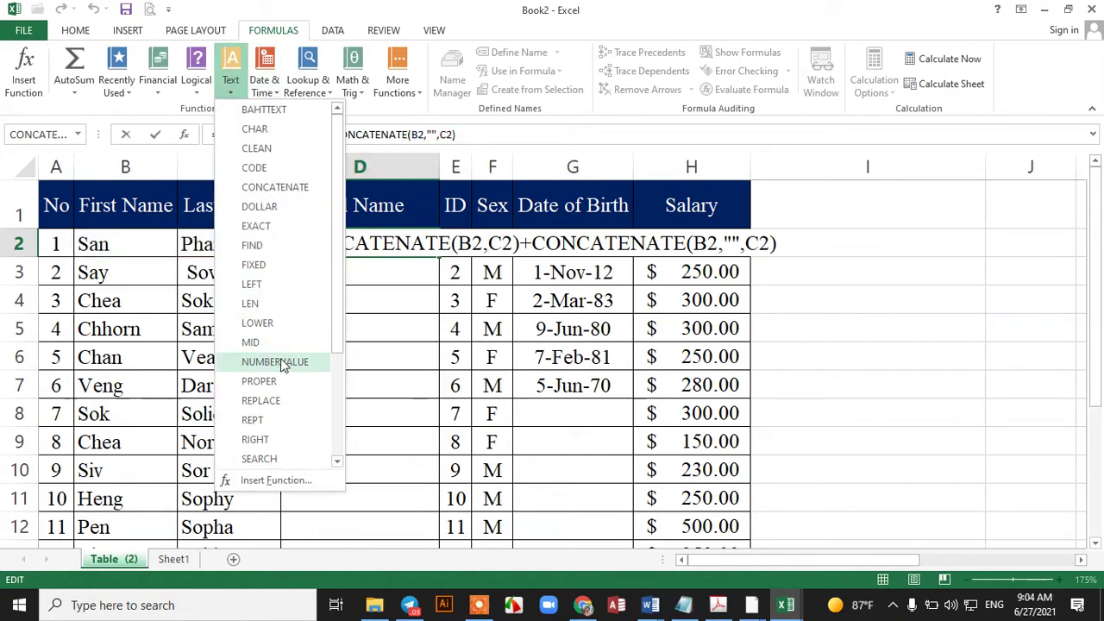
left_click(274, 187)
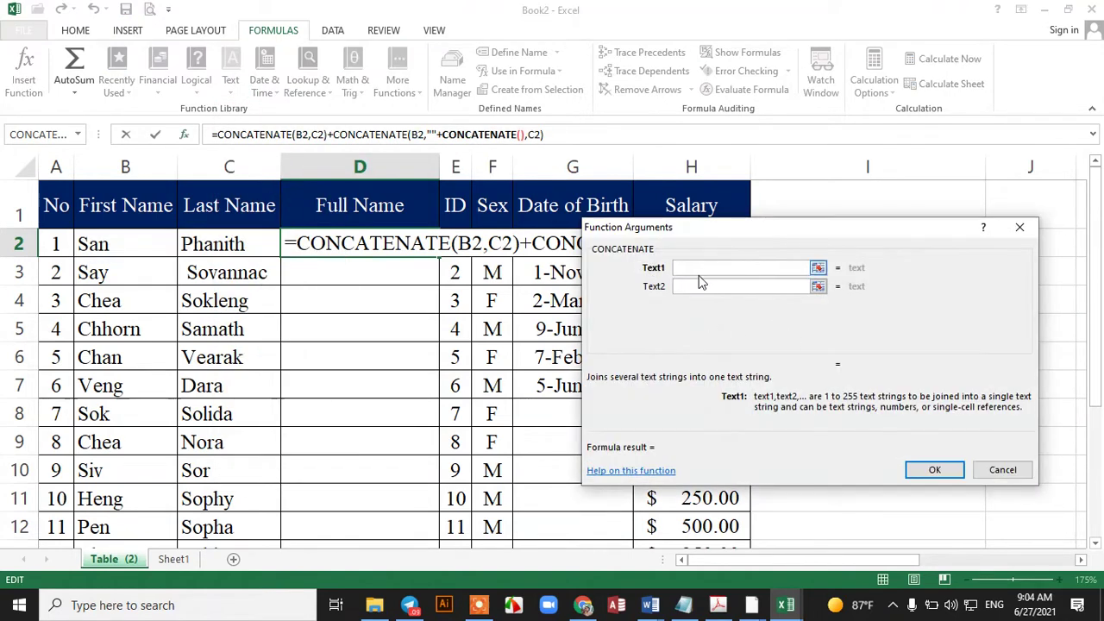
left_click(105, 249)
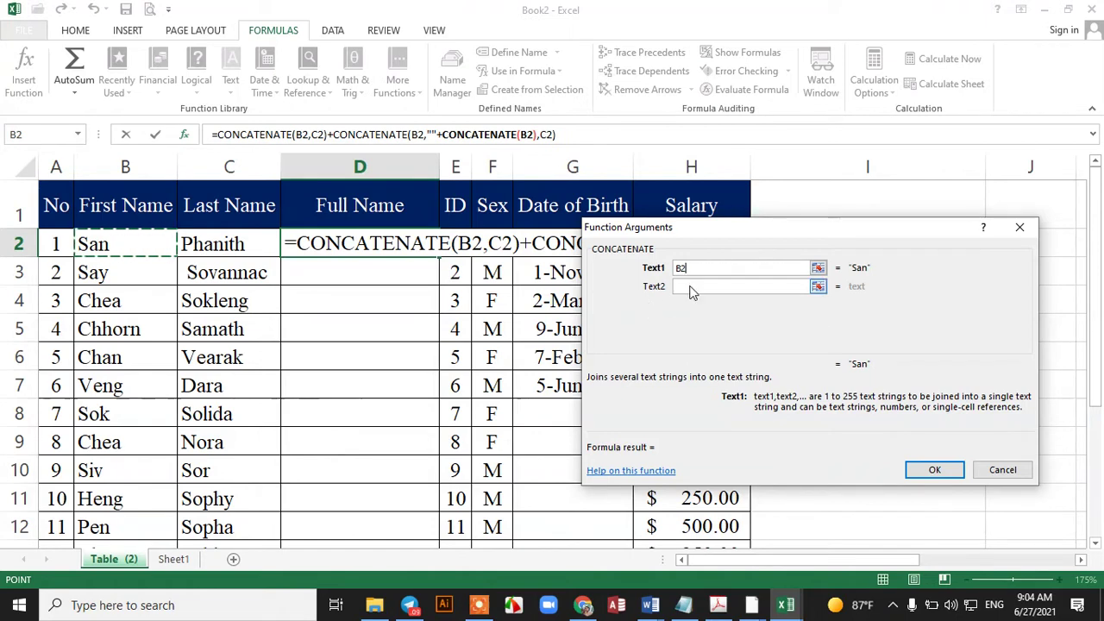
left_click(694, 287)
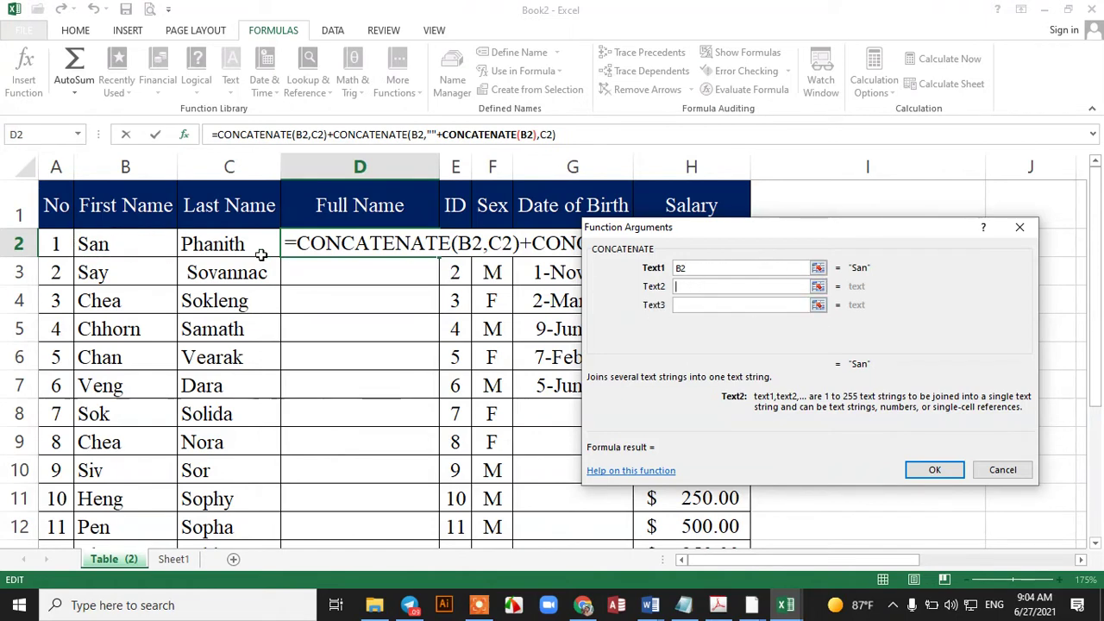
left_click(690, 307)
left_click(194, 246)
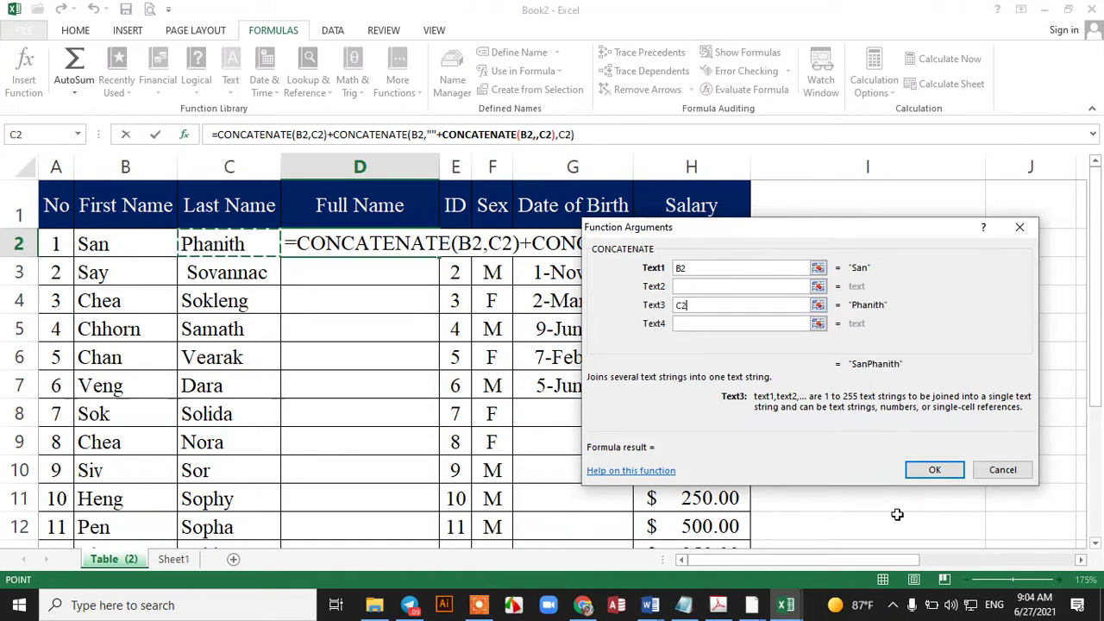
left_click(925, 471)
- Reopen D2's long formula and start deleting its broken nested CONCATENATE tail
double_click(415, 249)
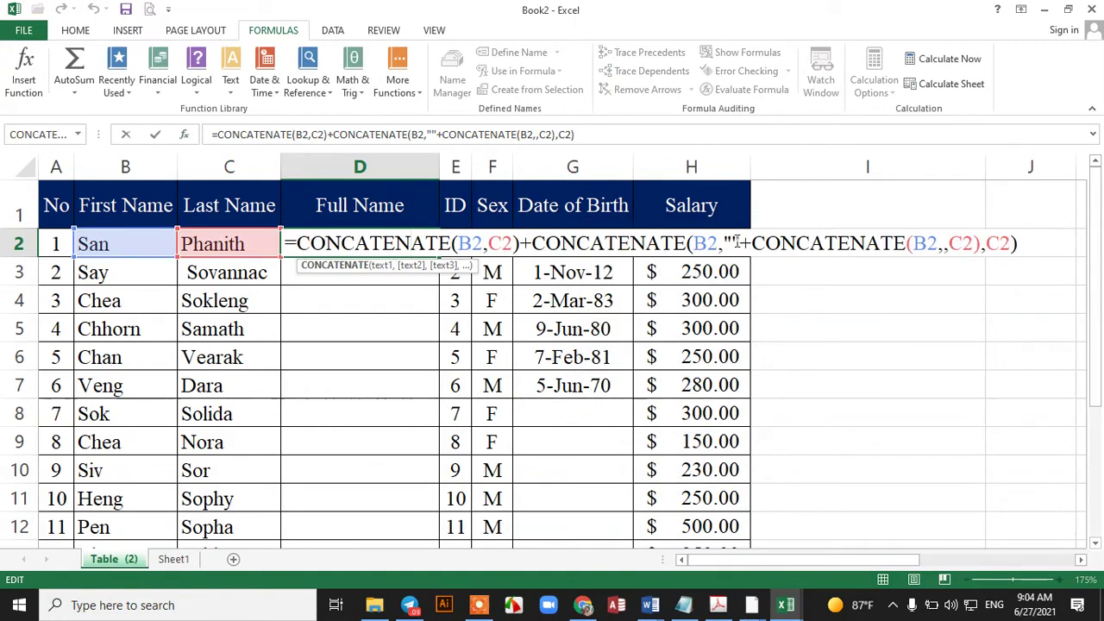
left_click(610, 135)
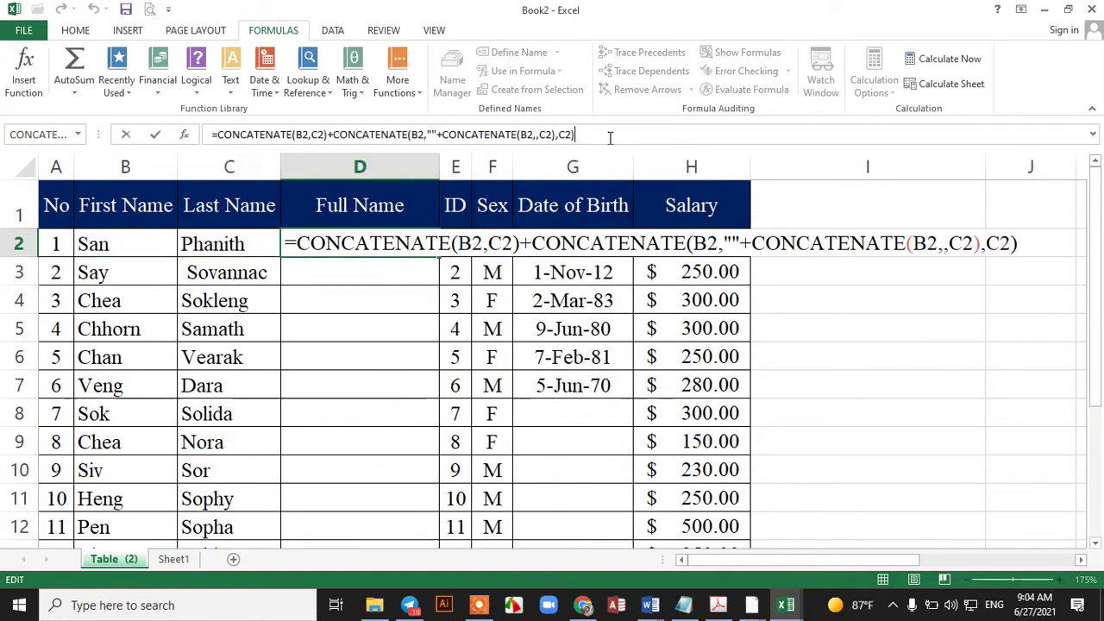
key("BackSpace")
key("BackSpace")
key("BackSpace")
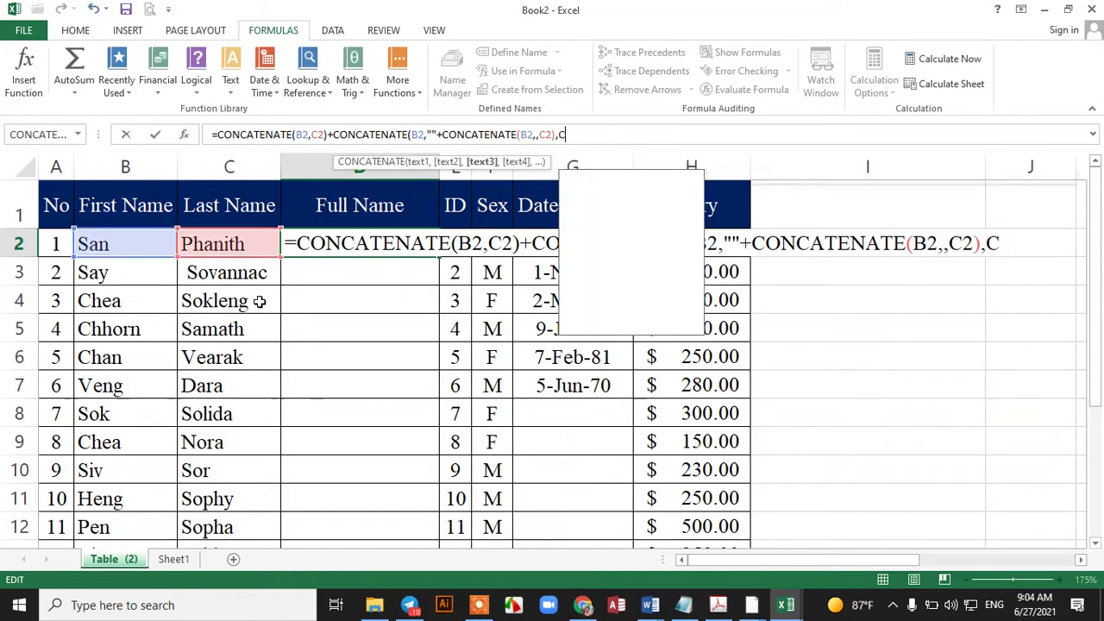
key("BackSpace")
key("BackSpace")
key("BackSpace")
key("BackSpace")
key("BackSpace")
key("BackSpace")
key("BackSpace")
key("BackSpace")
key("BackSpace")
key("BackSpace")
key("BackSpace")
key("BackSpace")
- Clear D2 and enter =CONCATENATE(B2,"",C2) in it
key("Return")
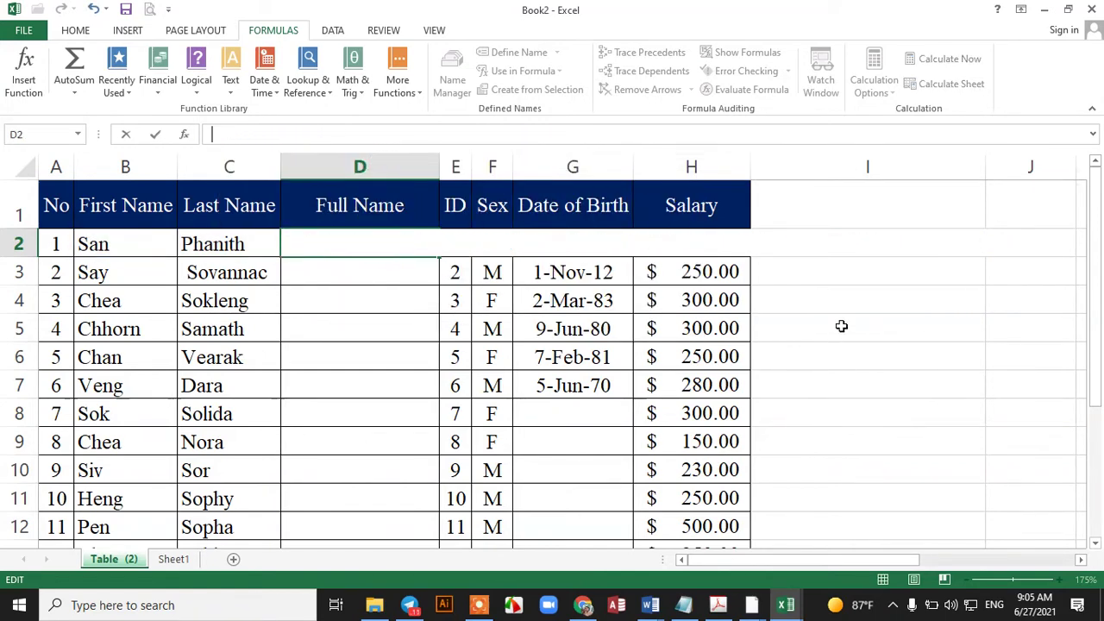
left_click(846, 326)
left_click(363, 244)
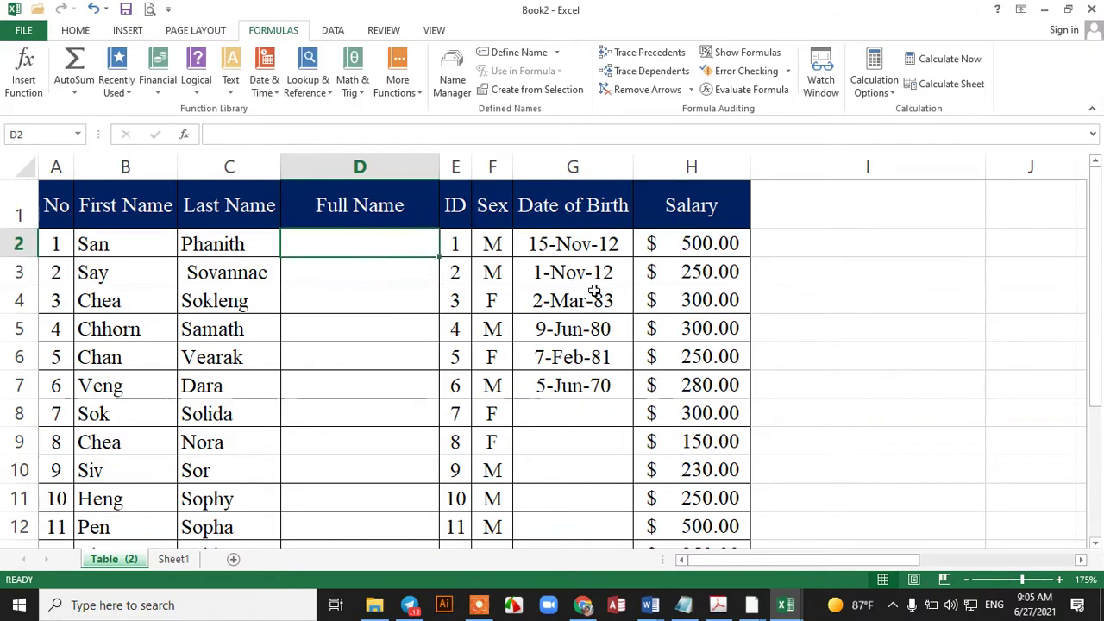
scroll(592, 296, "up", 2, "ctrl")
type("=C")
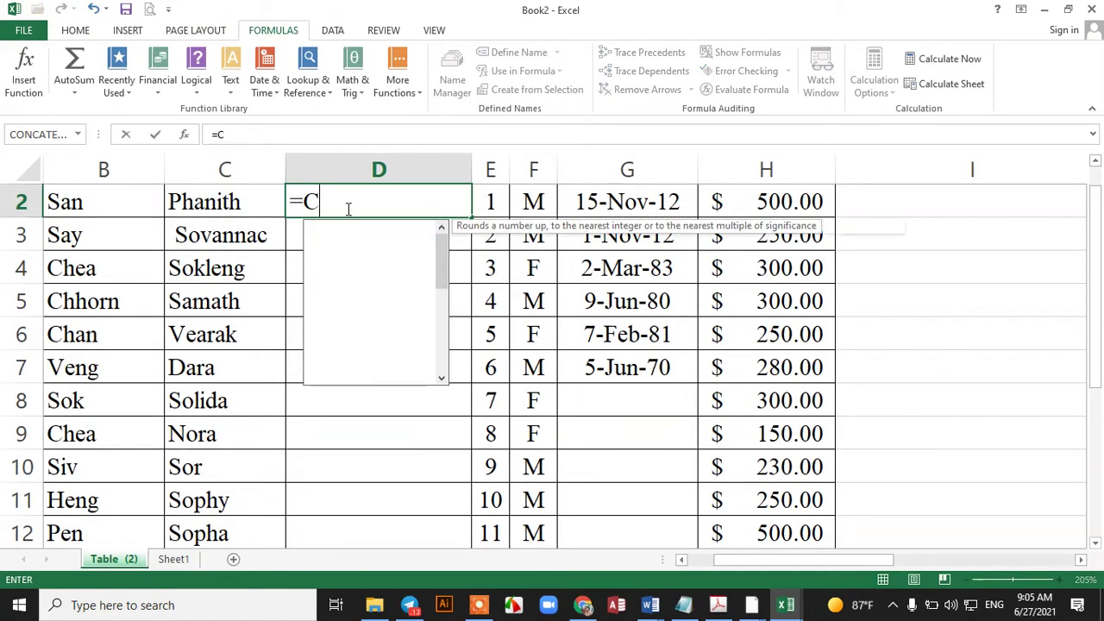
type("on")
key("Tab")
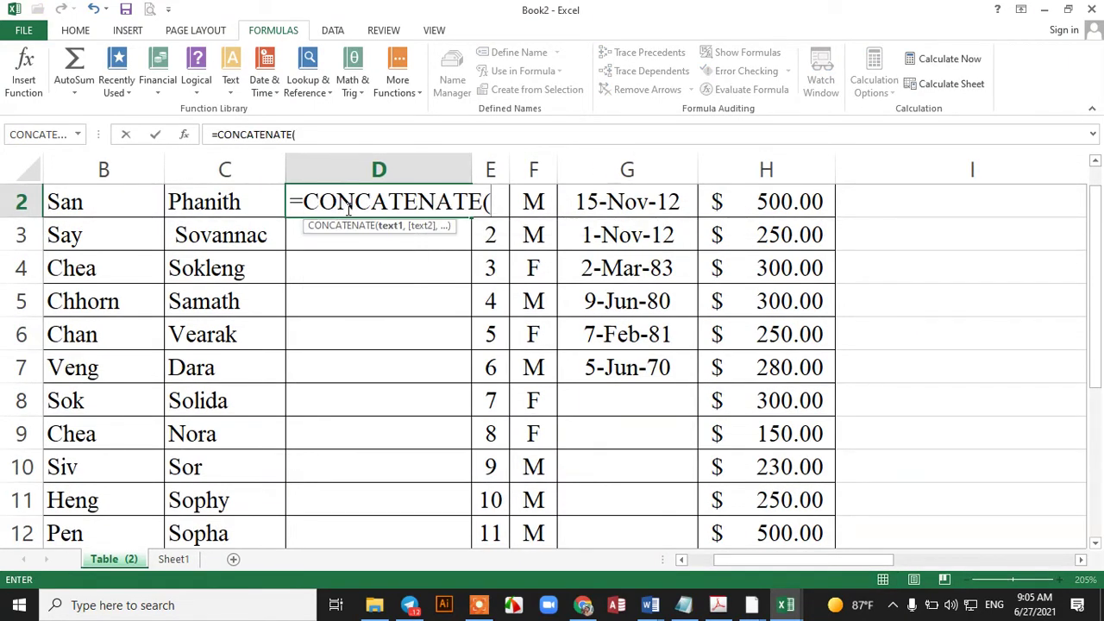
left_click(122, 199)
type(",")
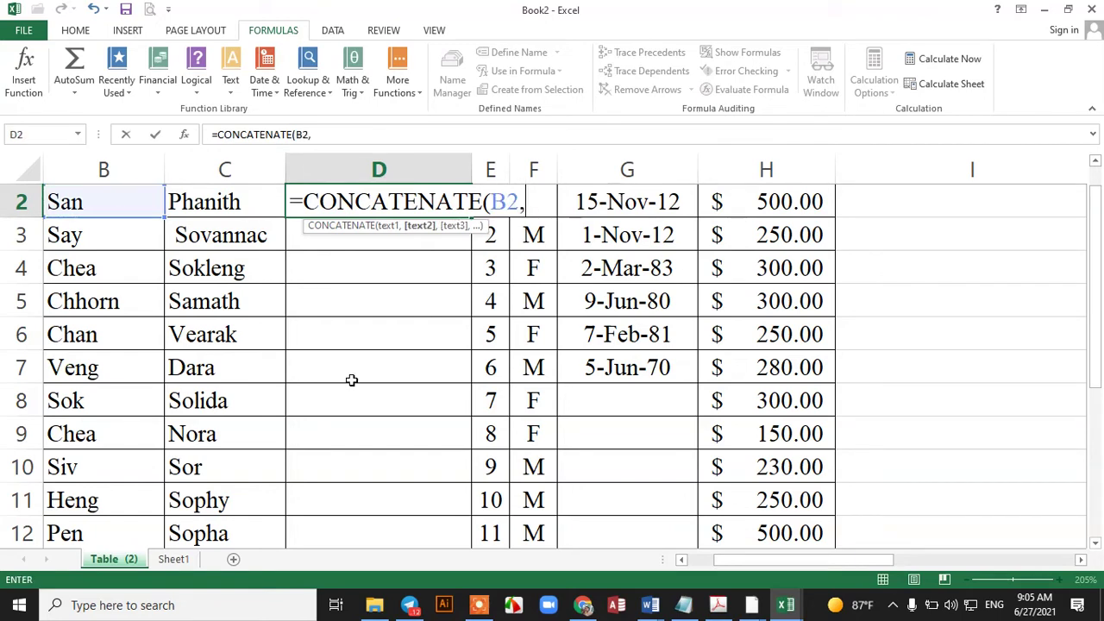
type("\"\"")
type(",")
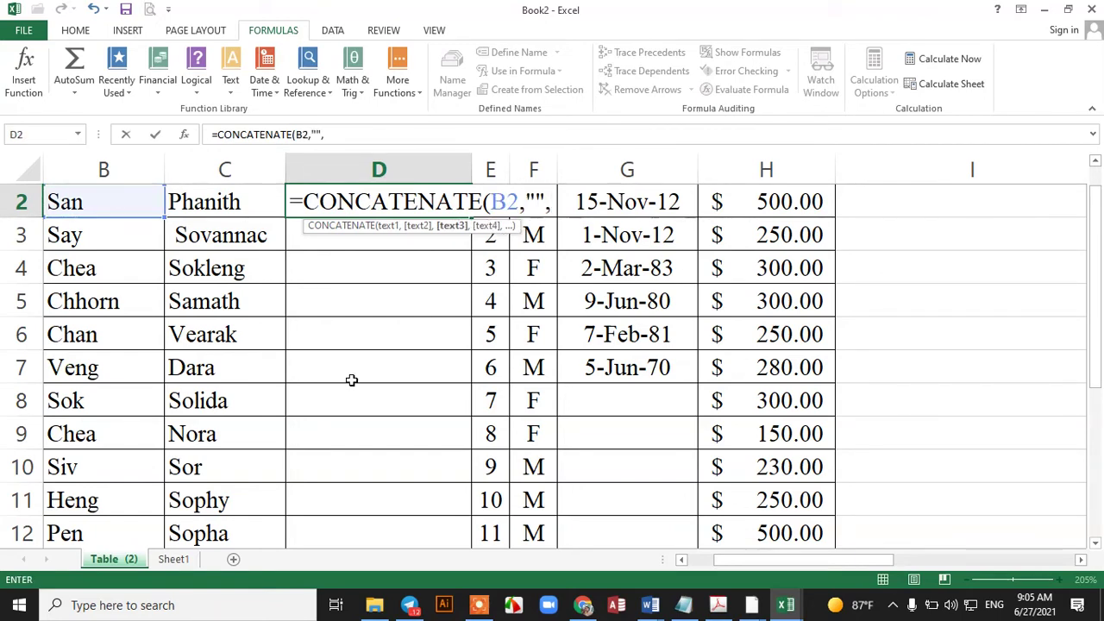
scroll(244, 227, "up", 1)
left_click(231, 261)
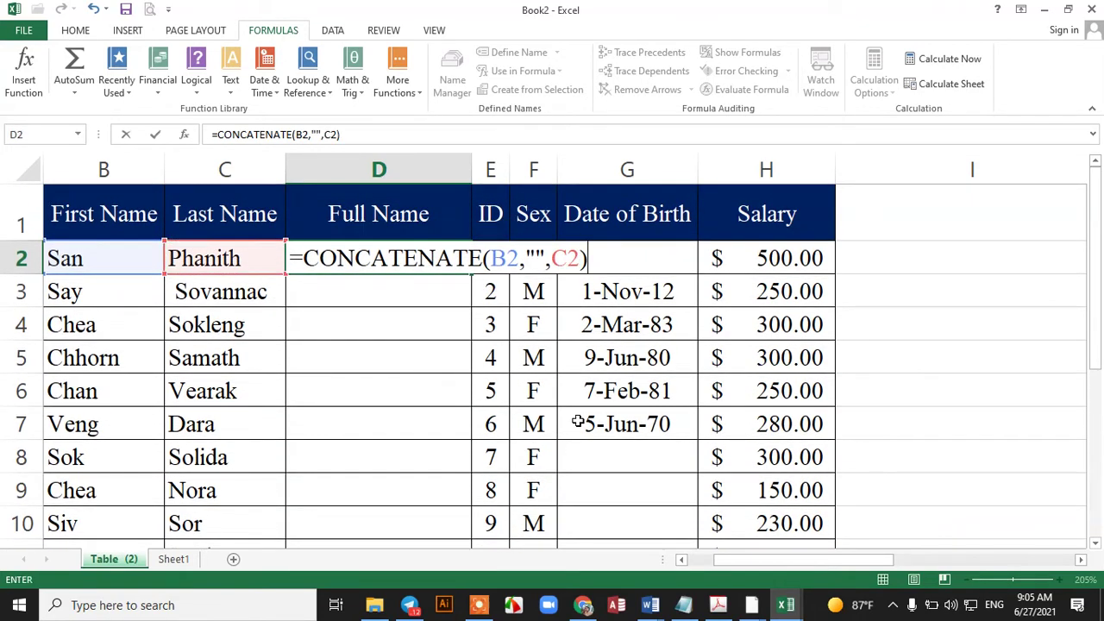
key("Return")
left_click(328, 258)
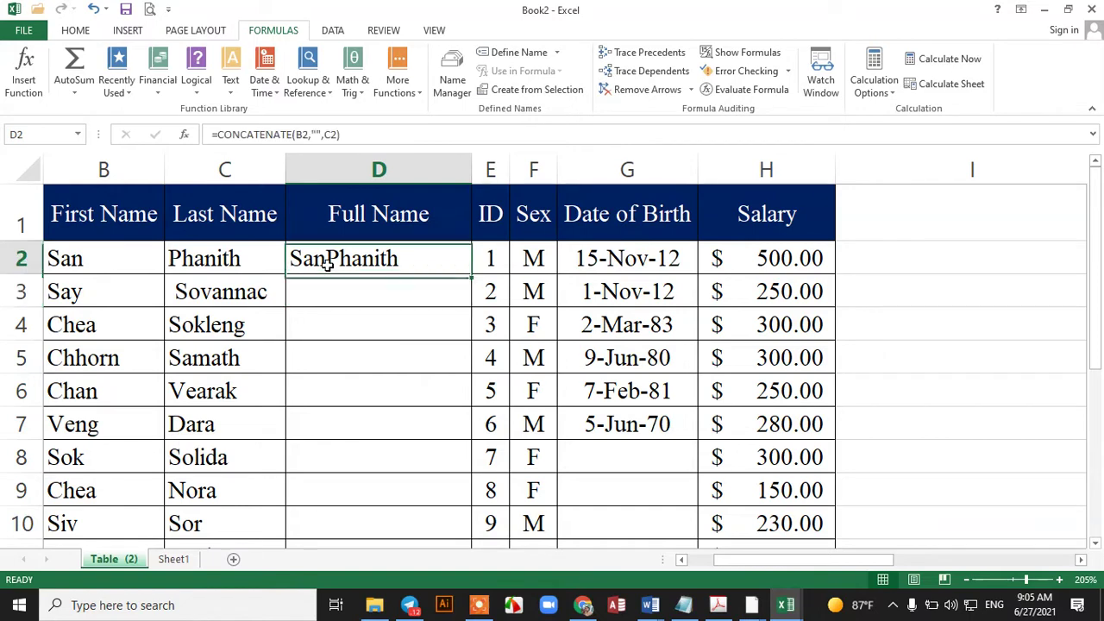
double_click(394, 259)
left_click(534, 258)
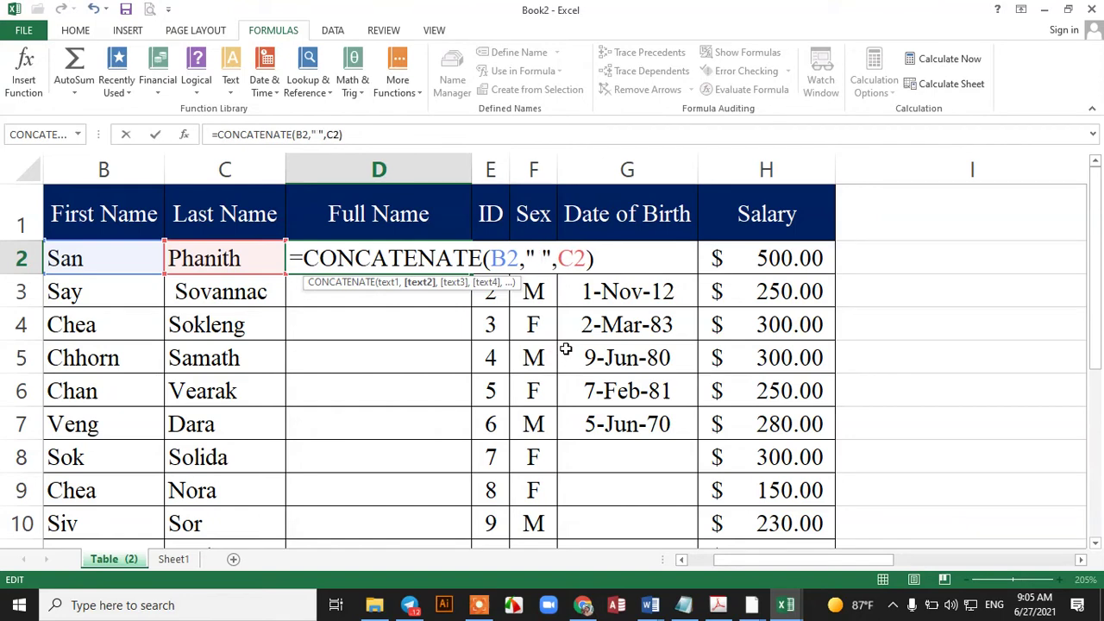
key("Return")
left_click(394, 258)
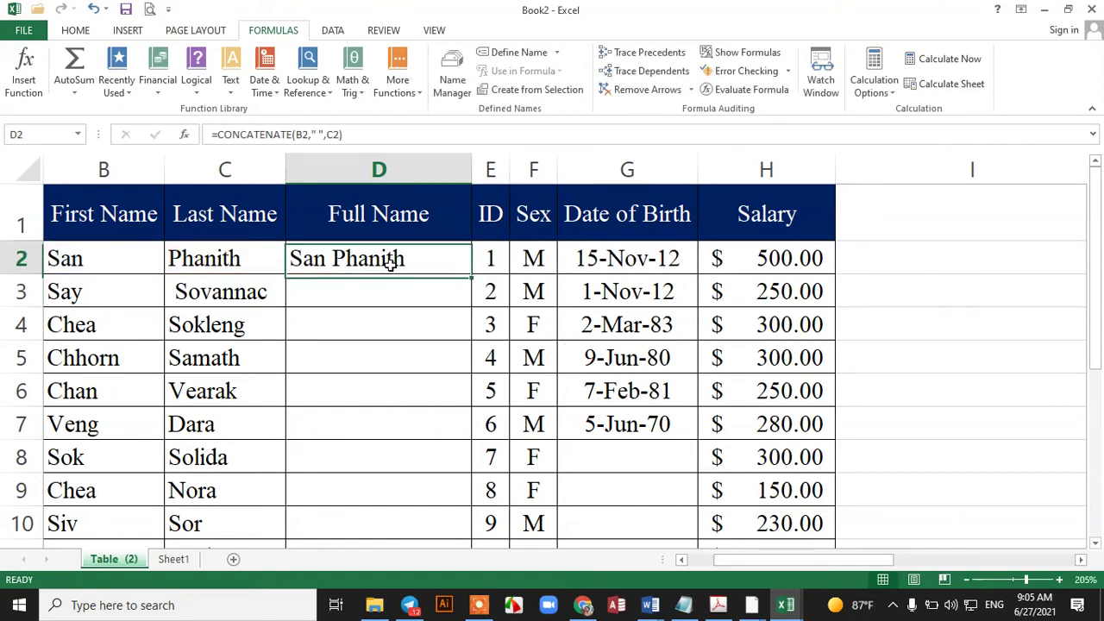
- Fill the Full Name formula from D2 down to D16 for every employee
left_click_drag(473, 273, 449, 453)
scroll(465, 345, "up", 3)
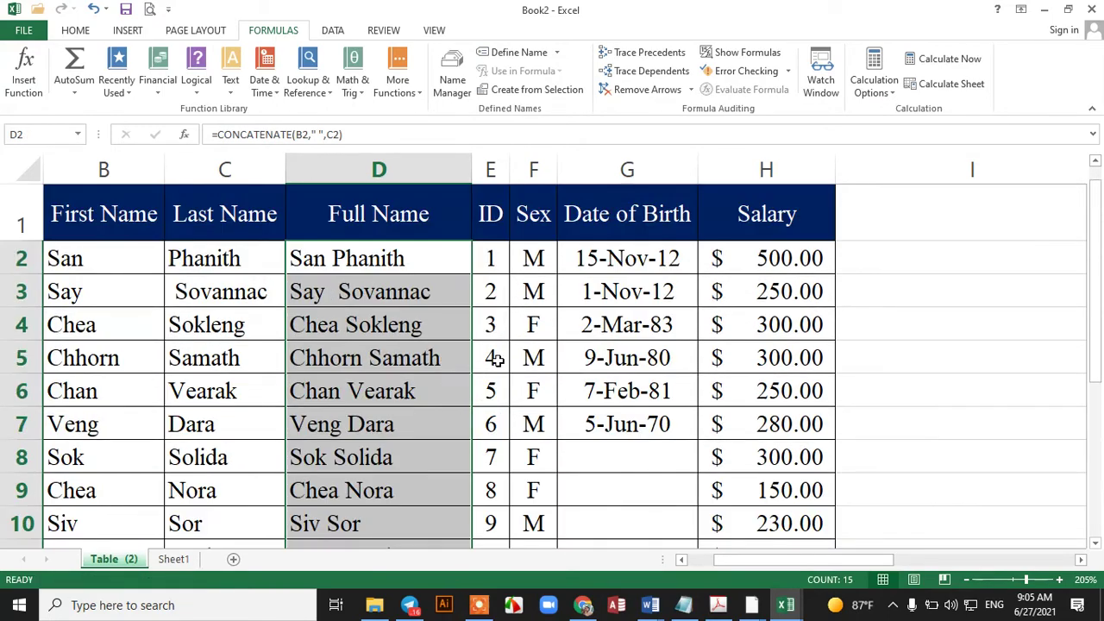
left_click(225, 169)
left_click(675, 380)
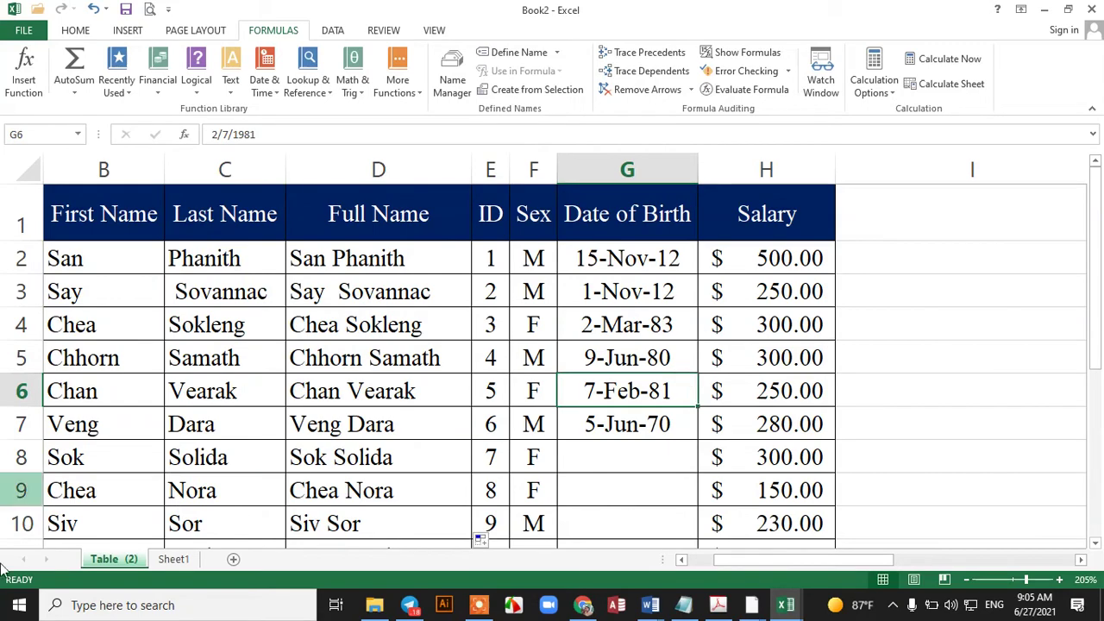
left_click(792, 263)
- Select the salaries H2:H16 to preview their sum
left_click_drag(790, 304, 837, 414)
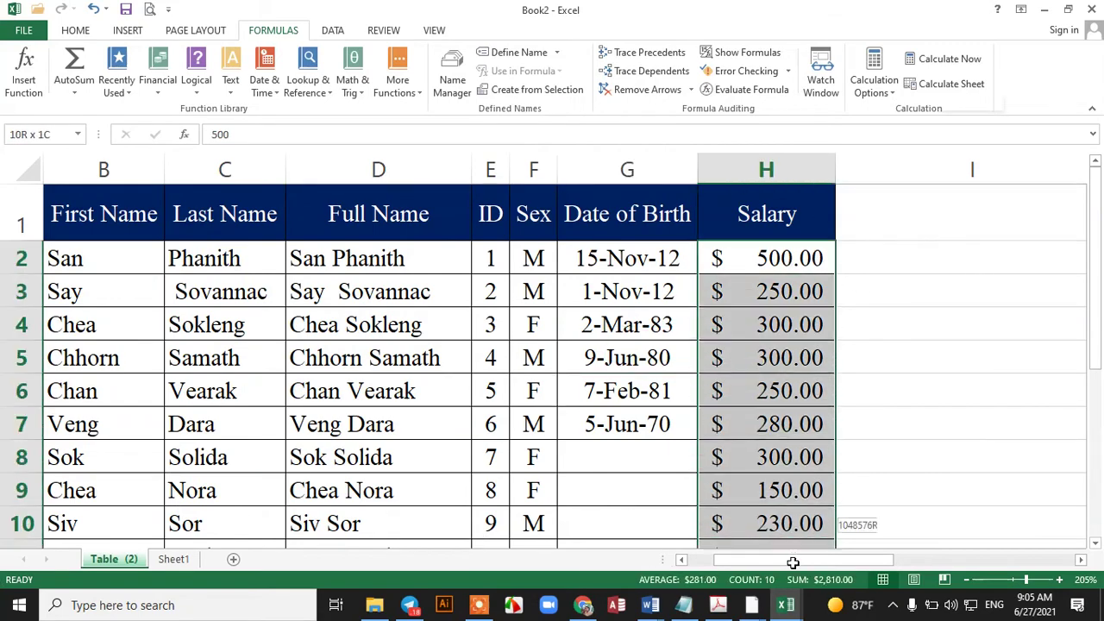
scroll(841, 406, "down", 3, "ctrl")
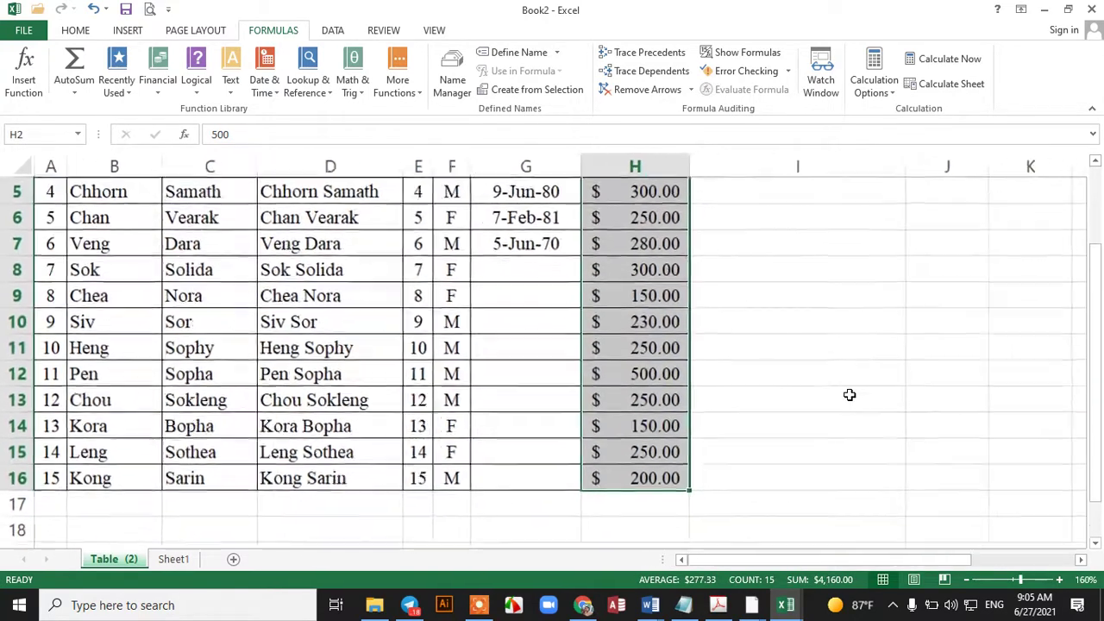
left_click(833, 387)
scroll(747, 389, "up", 1)
scroll(749, 381, "up", 1)
scroll(748, 380, "down", 2)
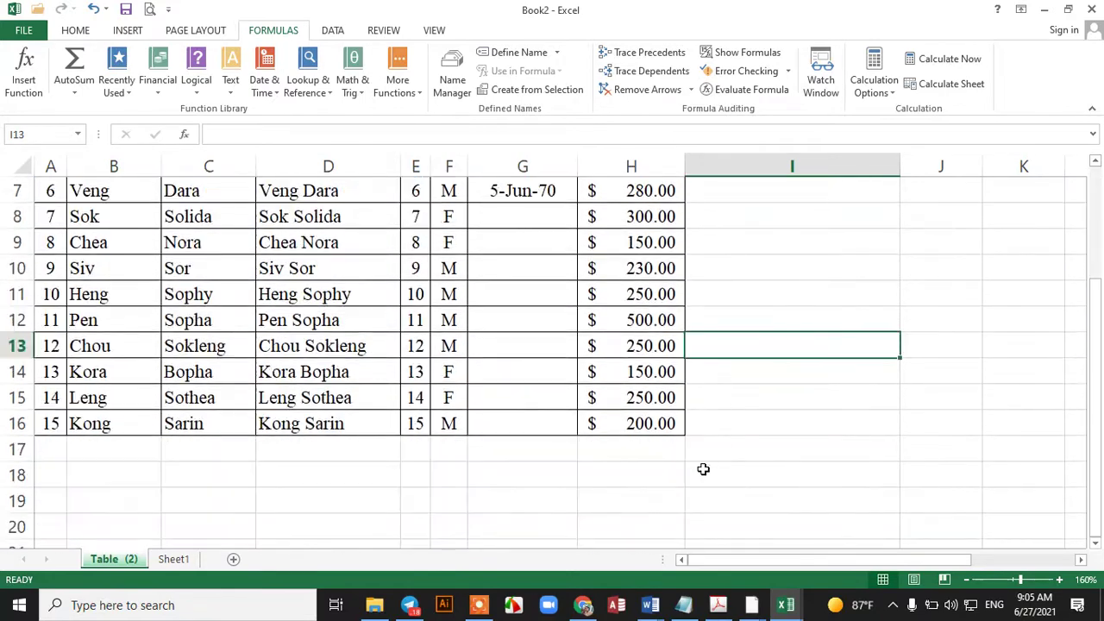
- Enter =SUM(H2:H16) in H17, totalling the salaries at $4,160.00
left_click(618, 463)
type("=SUM")
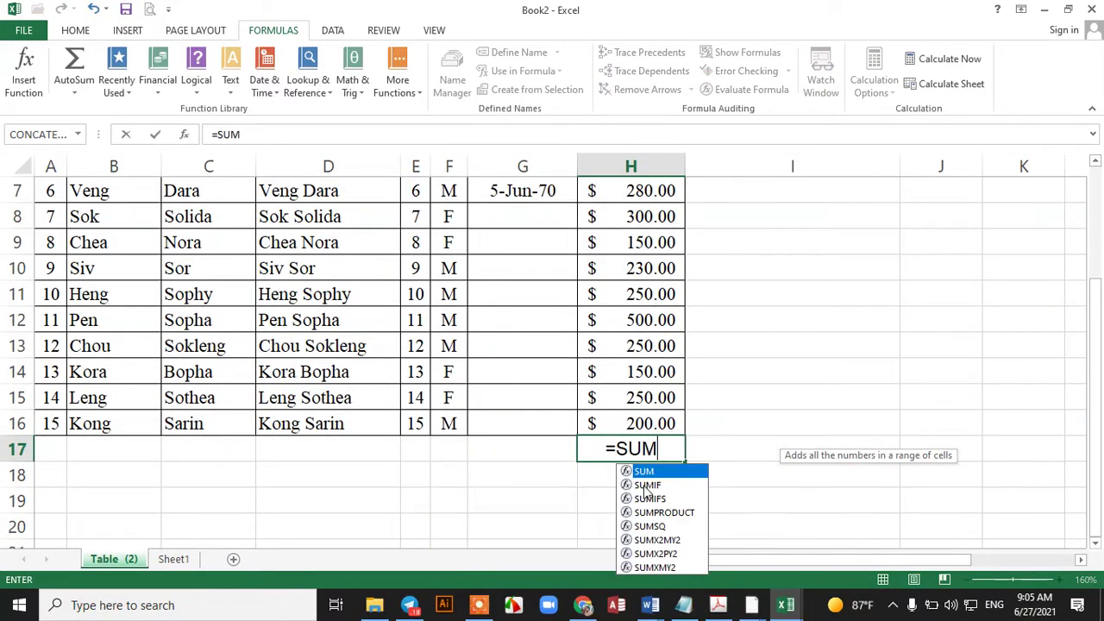
type("(")
mouse_move(652, 436)
left_mouse_down()
mouse_move(639, 216)
mouse_move(625, 235)
left_mouse_up()
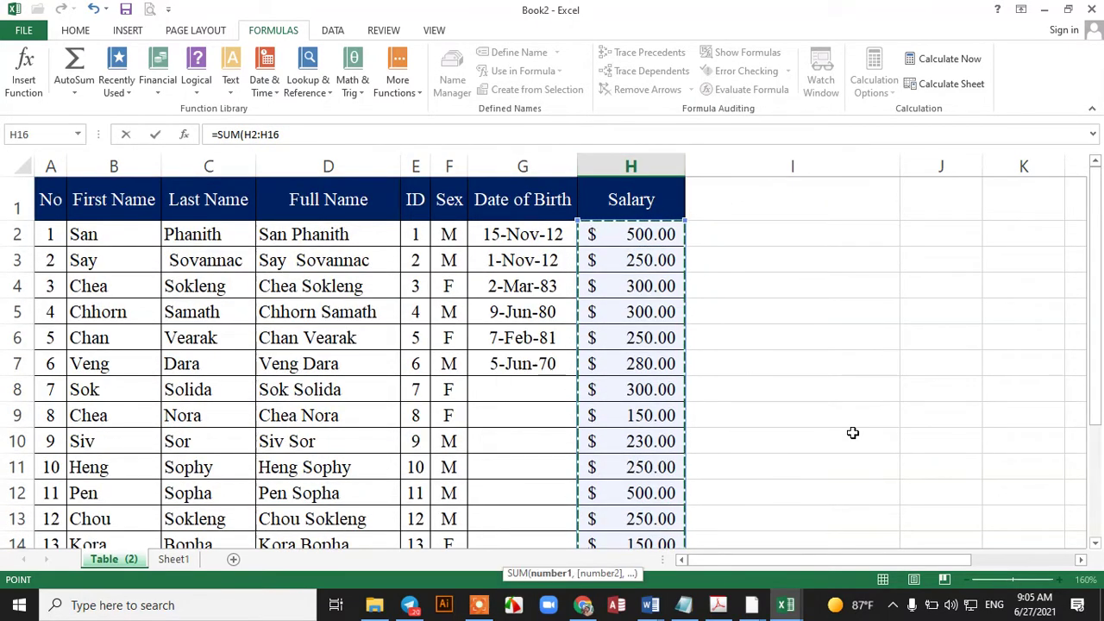
key("Return")
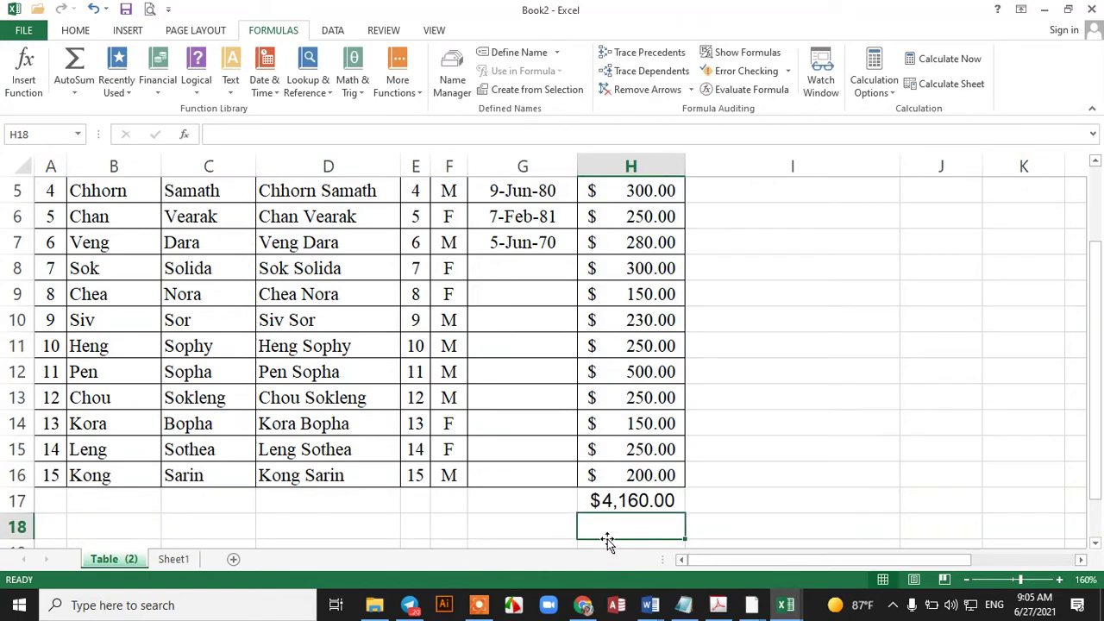
left_click(673, 509)
scroll(360, 483, "up", 2)
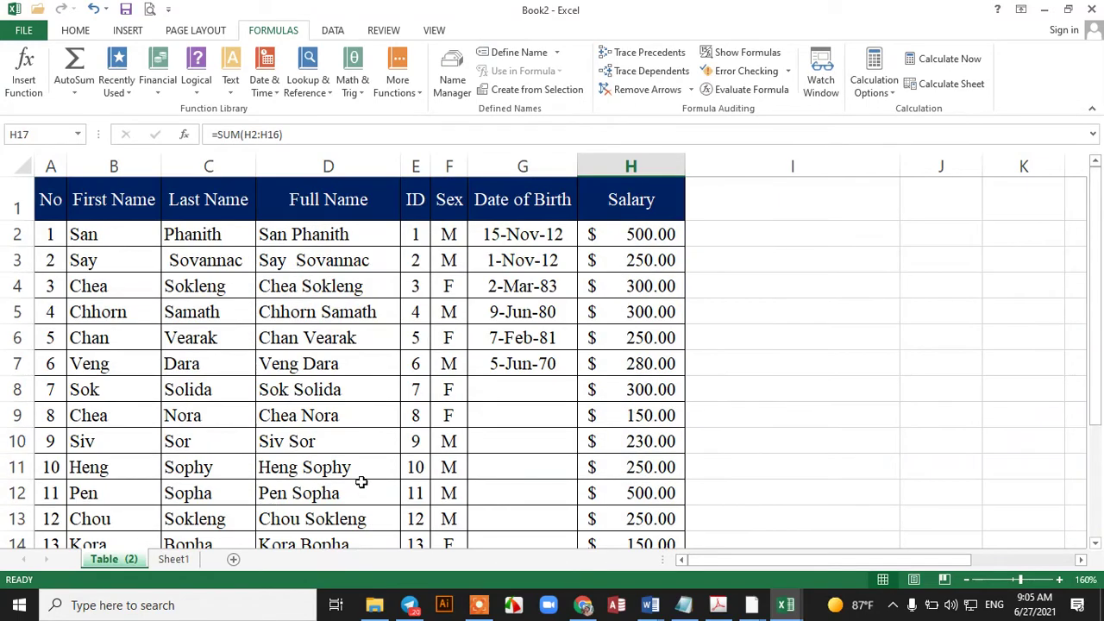
scroll(399, 340, "down", 1)
scroll(378, 537, "down", 1)
- Enter =COUNTIF(F2:F16,"F") in F17, counting 6 female employees
left_click(440, 451)
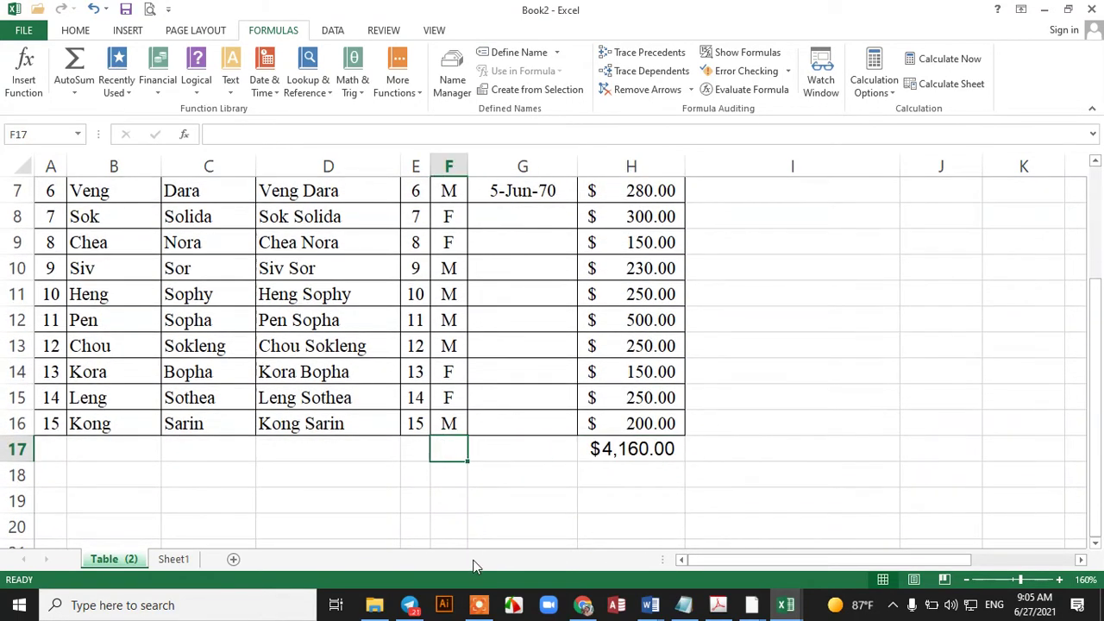
type("=Count")
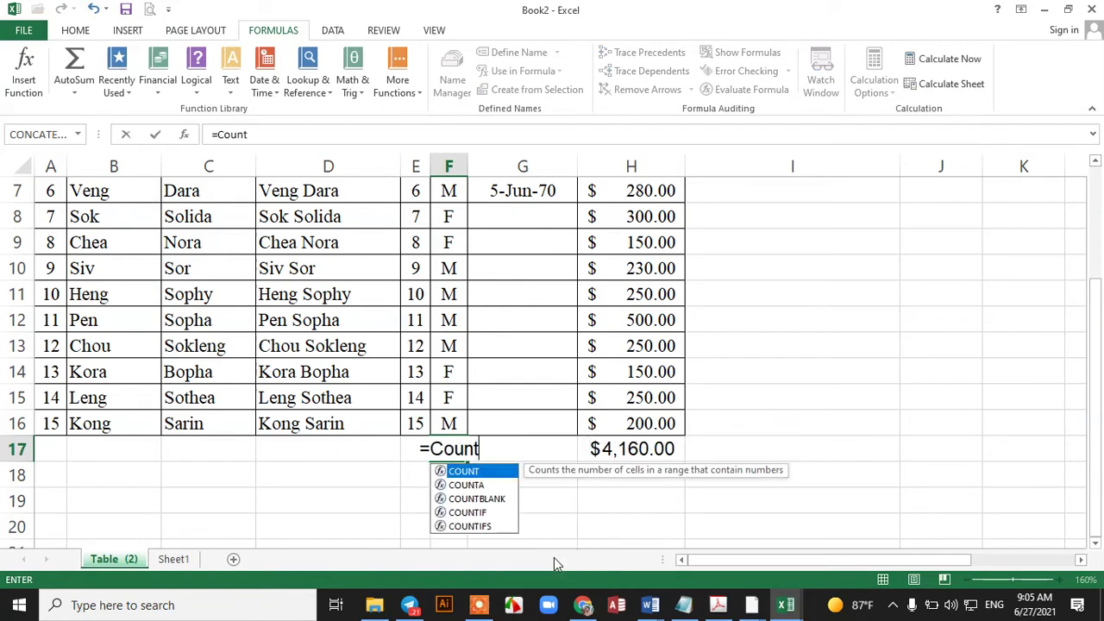
key("Tab")
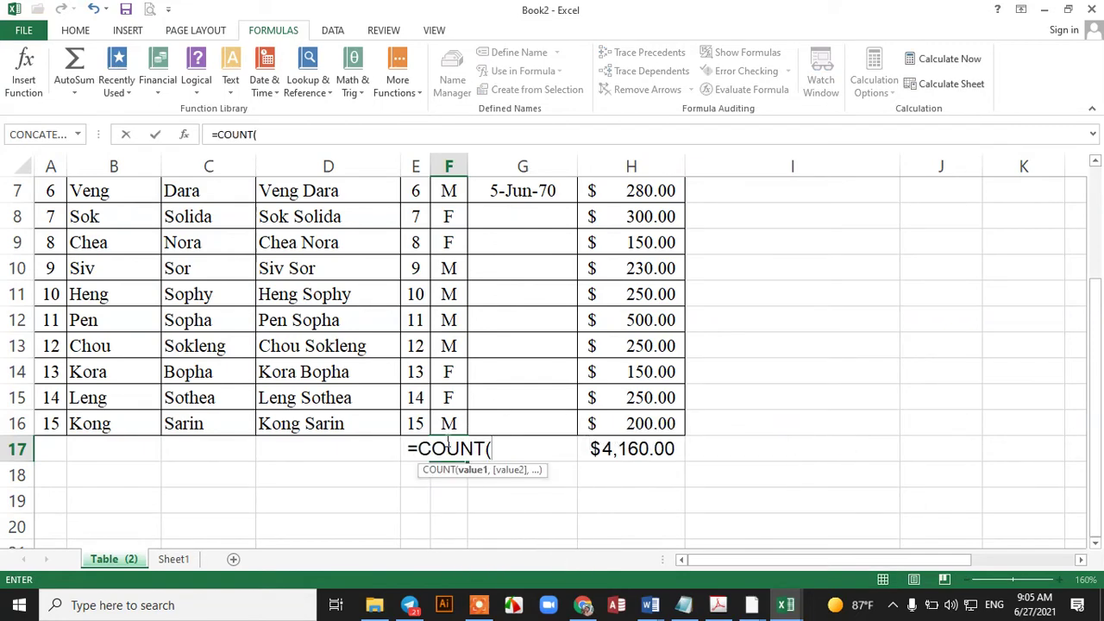
scroll(501, 383, "up", 2)
scroll(514, 293, "down", 3)
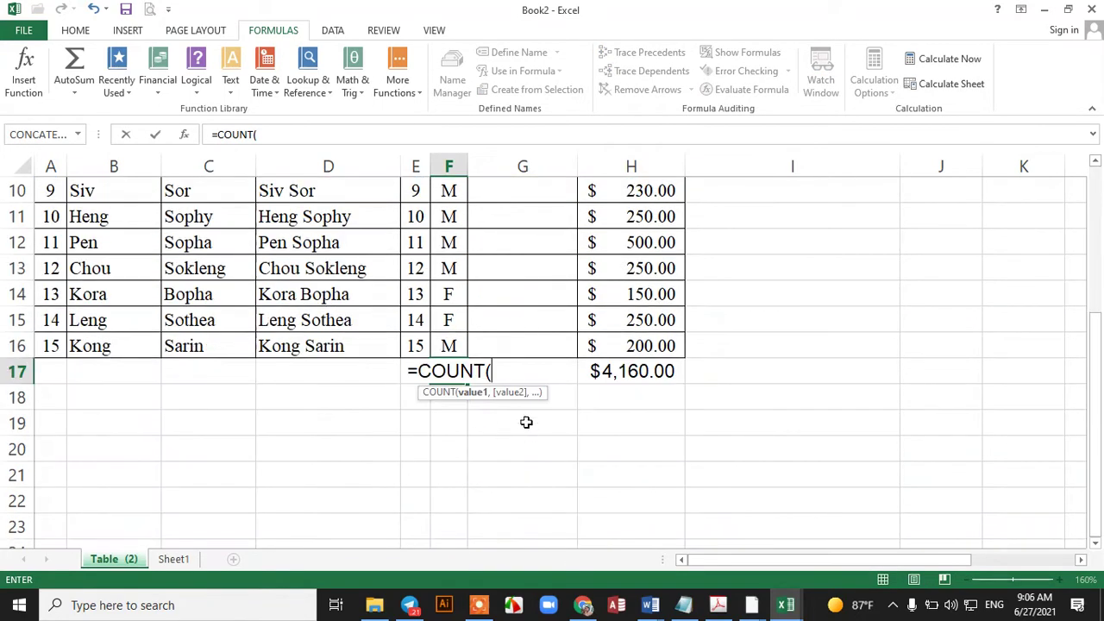
key("BackSpace")
type("IF")
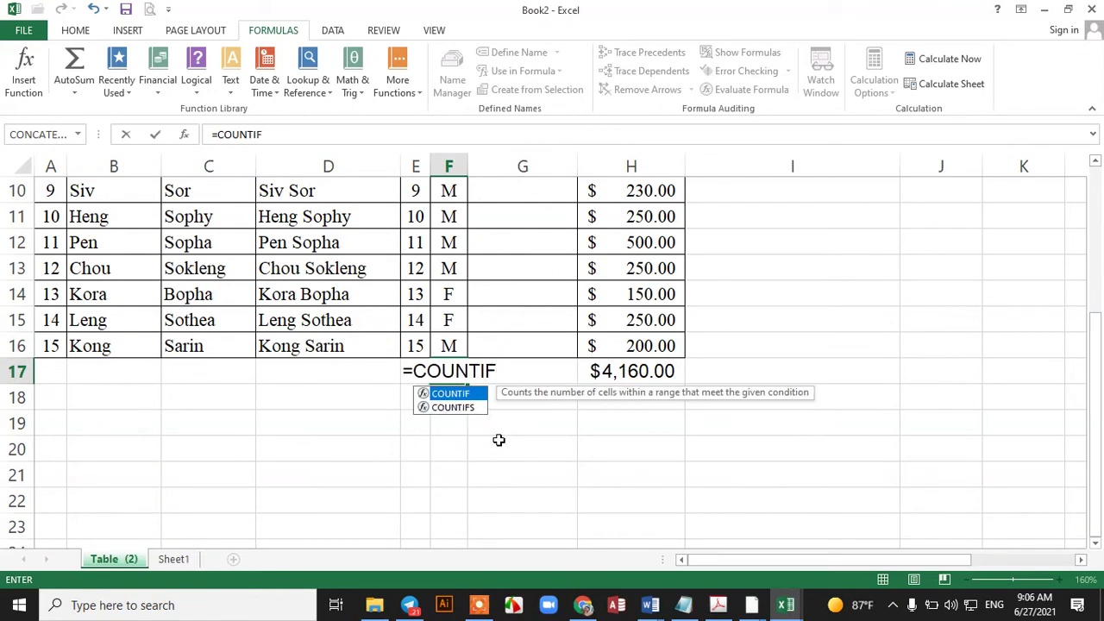
type("(")
scroll(499, 440, "up", 3)
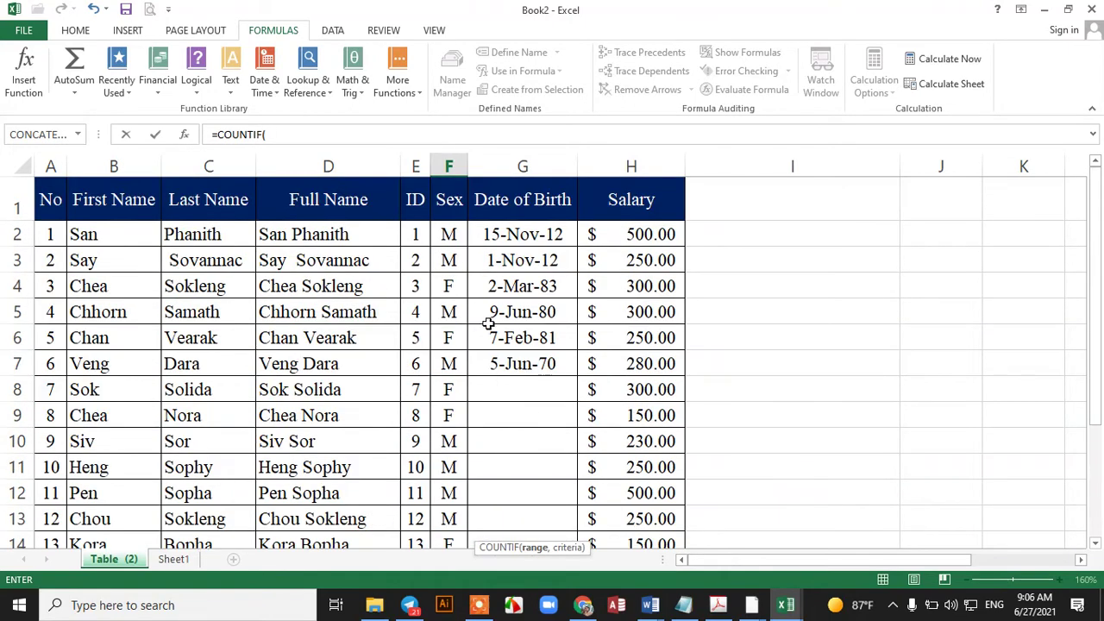
mouse_move(450, 233)
left_mouse_down()
mouse_move(452, 586)
mouse_move(449, 350)
left_mouse_up()
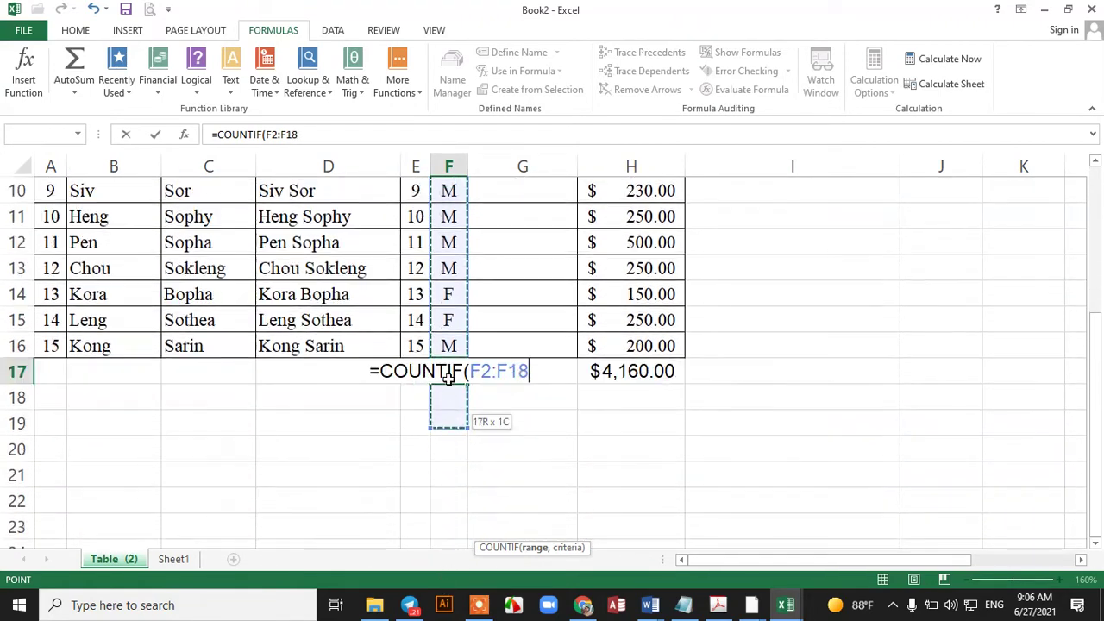
type(",")
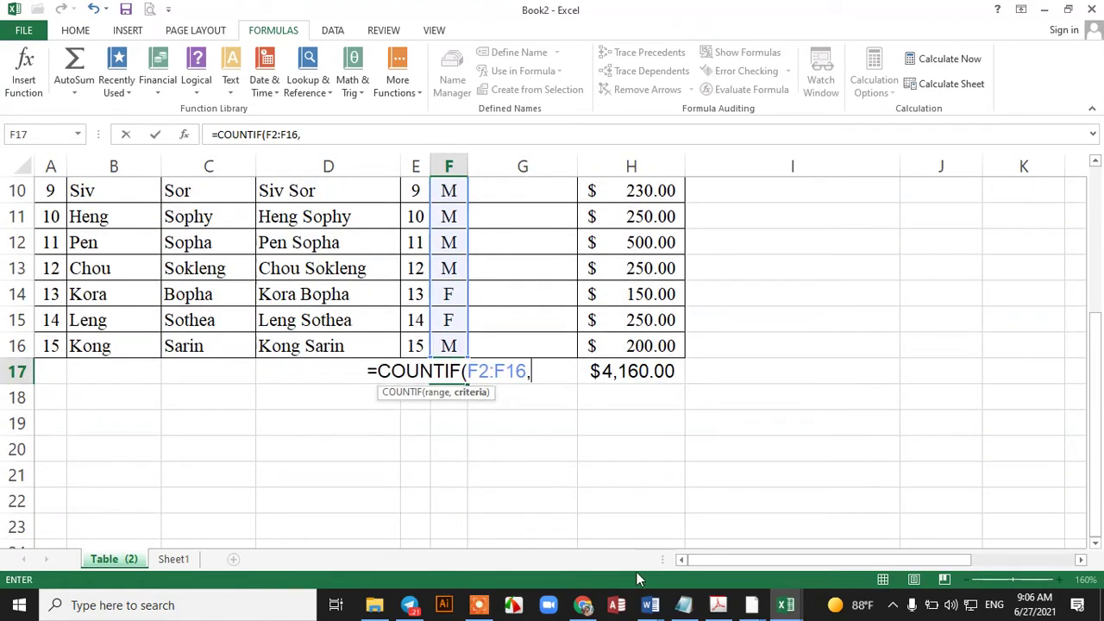
type("\"M")
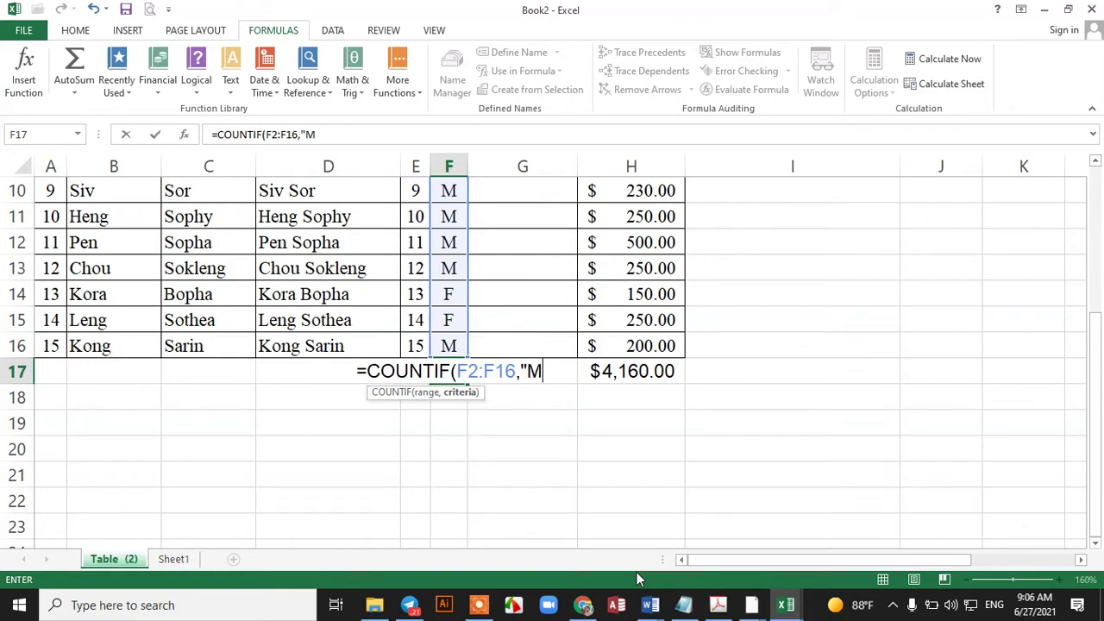
key("BackSpace")
type("F\"")
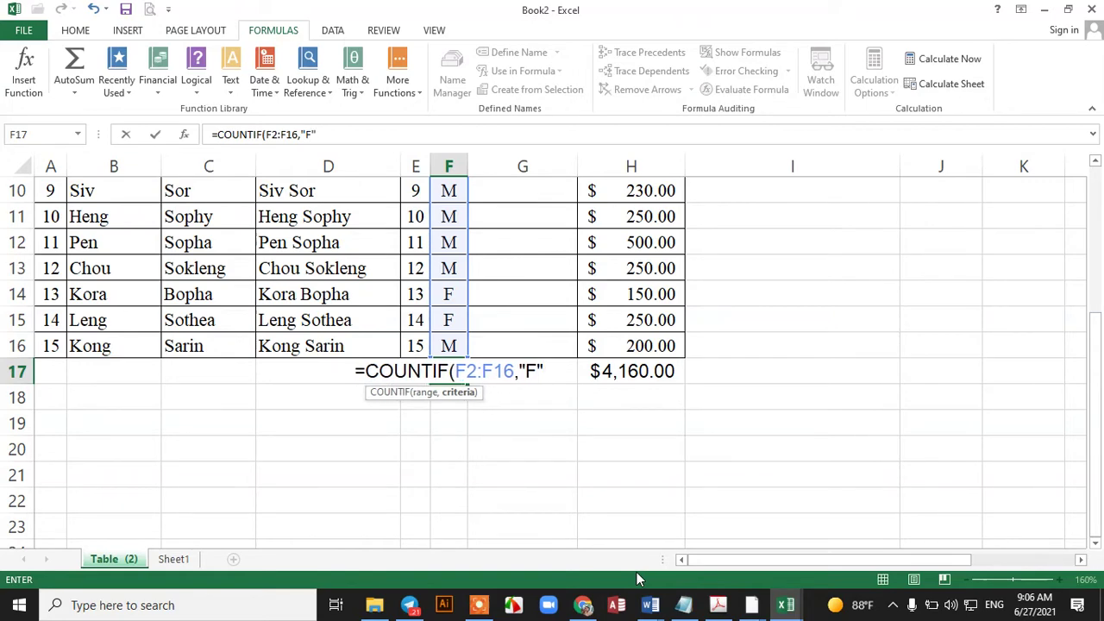
type(")")
key("Return")
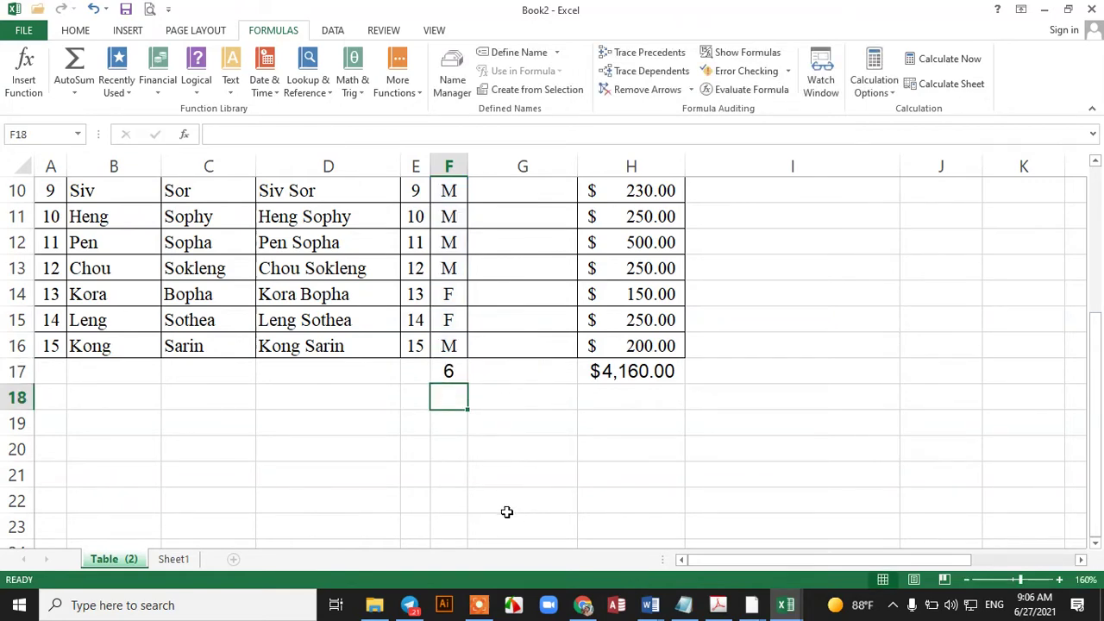
- Verify the female count of 6 by checking the F entries in the Sex column
left_click(455, 377)
scroll(452, 374, "up", 2)
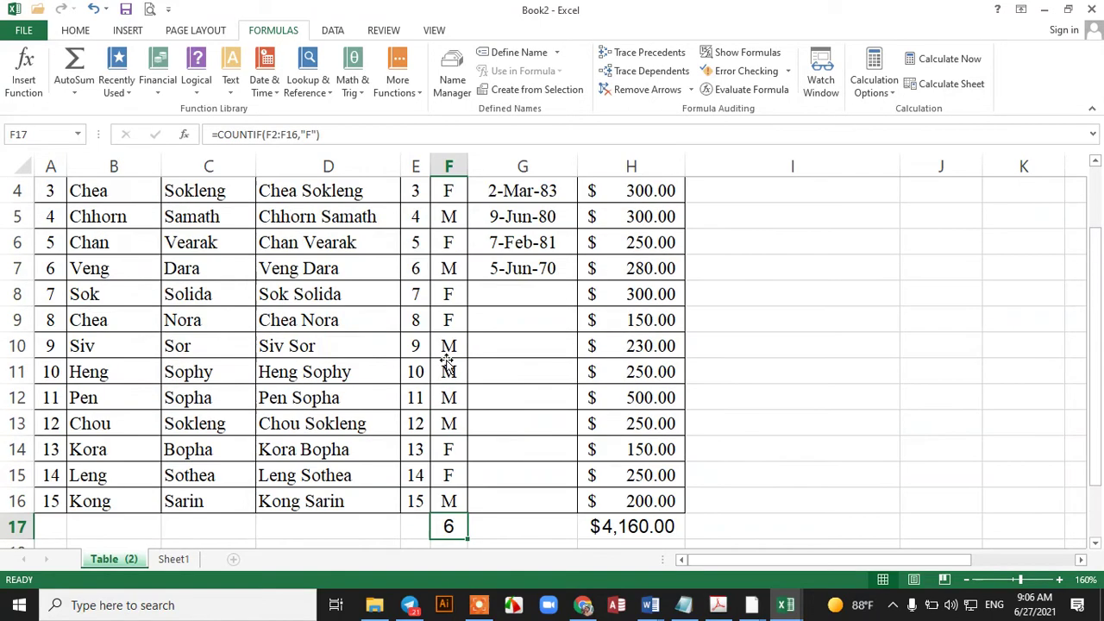
left_click(450, 295)
left_click(450, 243)
left_click(448, 191)
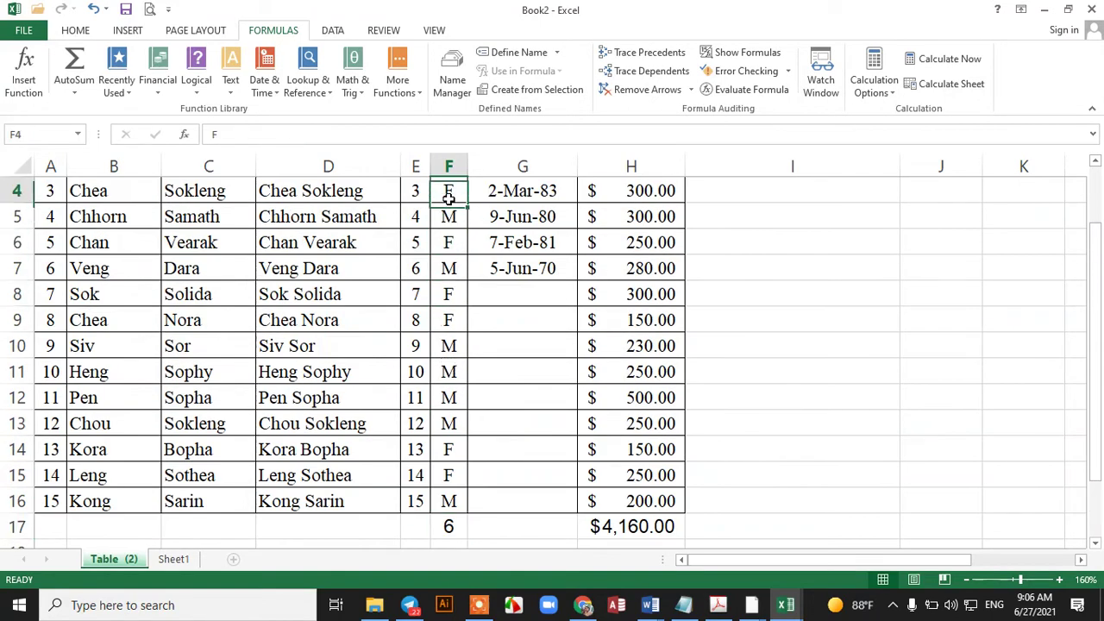
left_click(451, 472)
left_click(450, 449)
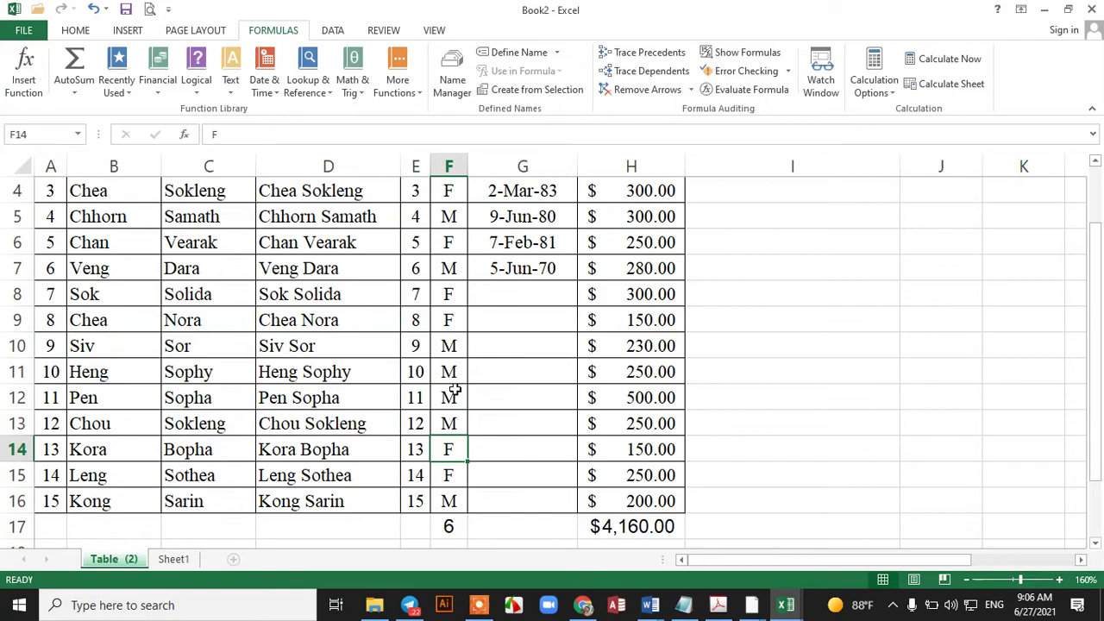
left_click(449, 321)
left_click(450, 296)
left_click(449, 244)
left_click(455, 191)
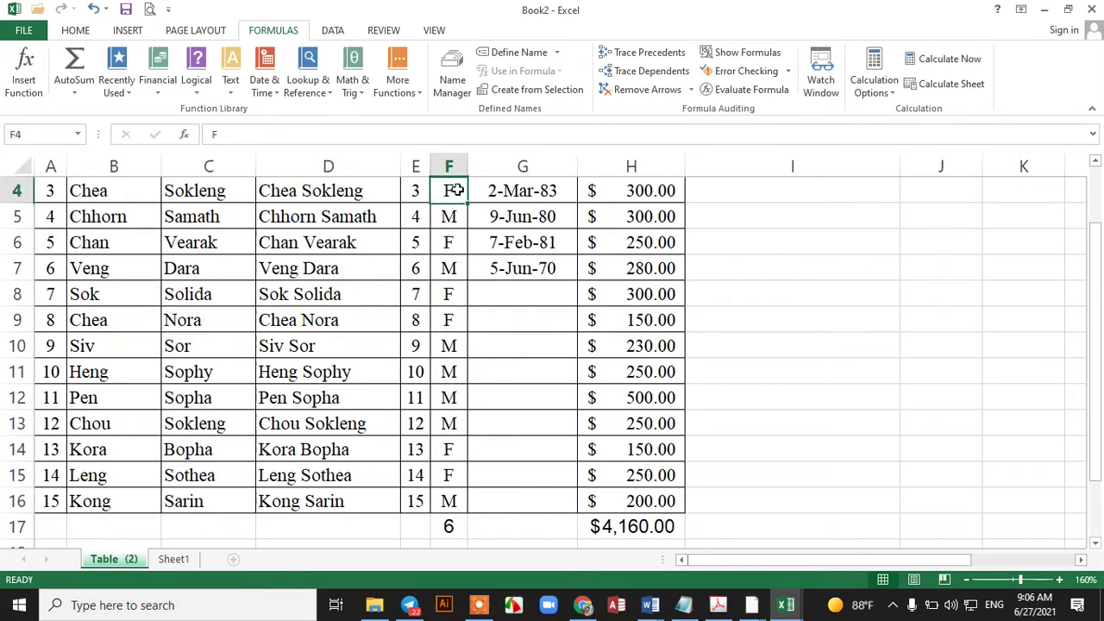
scroll(451, 337, "up", 1)
scroll(451, 427, "down", 3)
- Label E17 as F and E18 as M beside the count cells
left_click(415, 371)
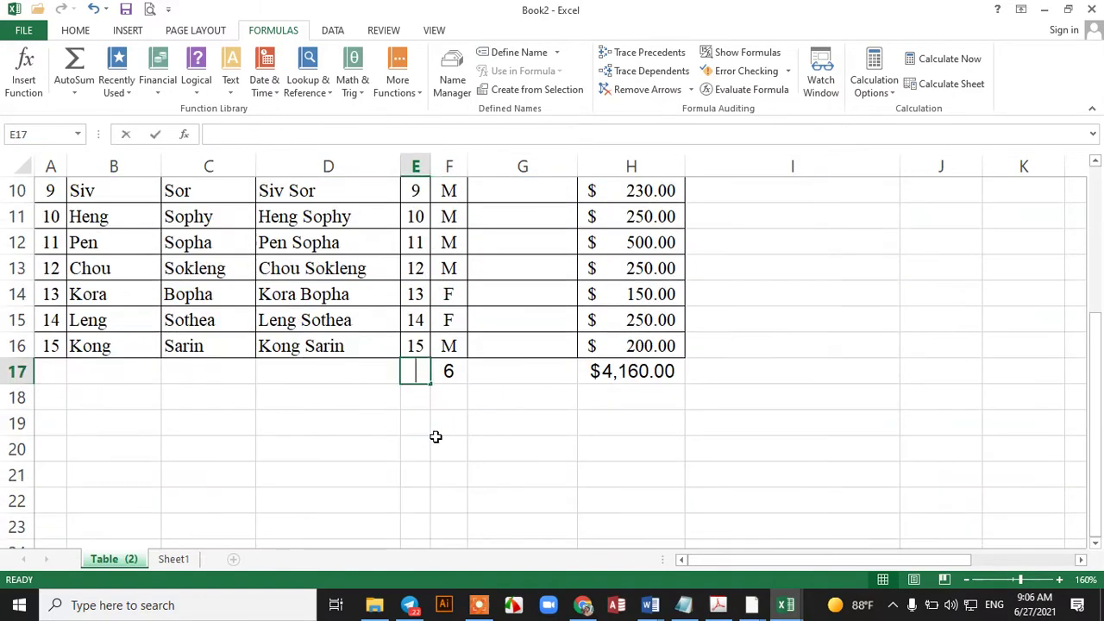
type("F")
key("Return")
type("M")
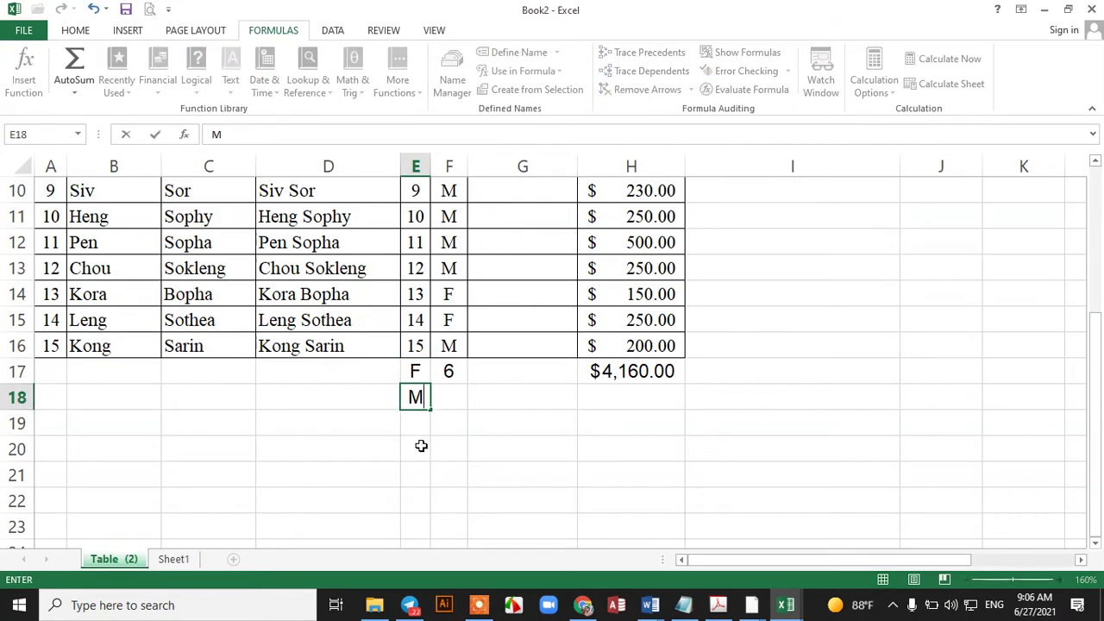
left_click(453, 393)
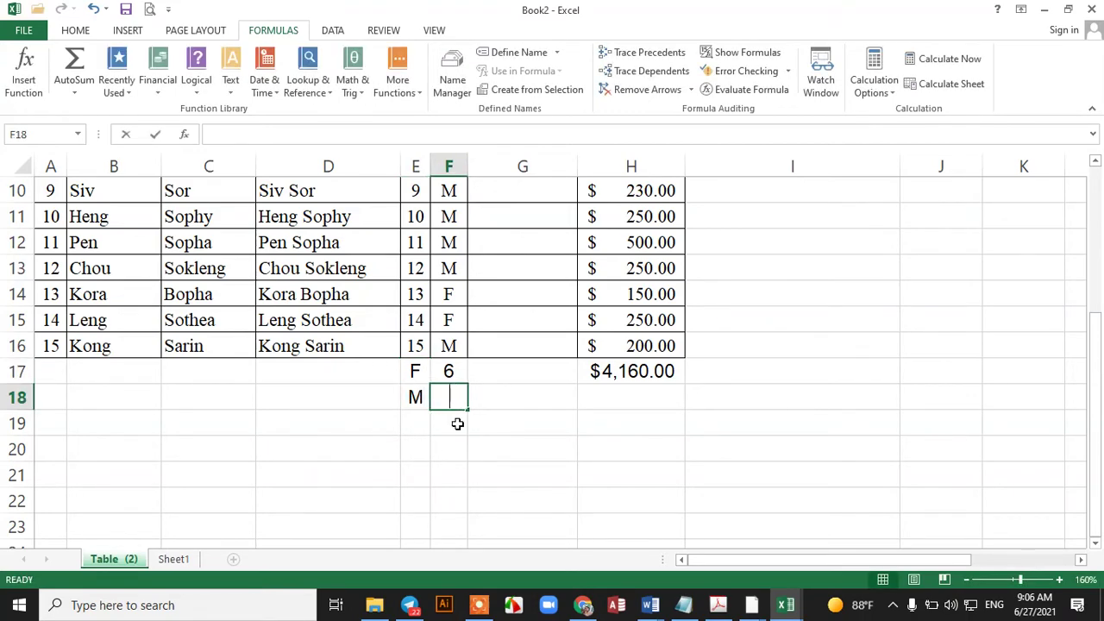
- Enter =COUNTIF(F2:F16,"M") in F18 to count 9 males, then begin a COUNT formula below
type("=Co")
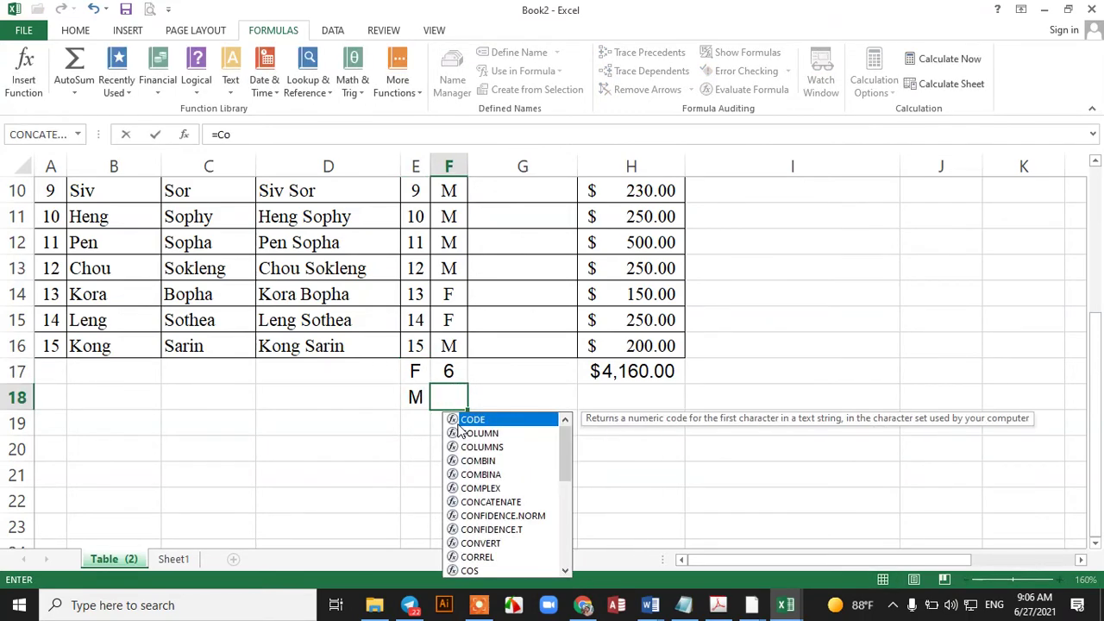
type("untif(")
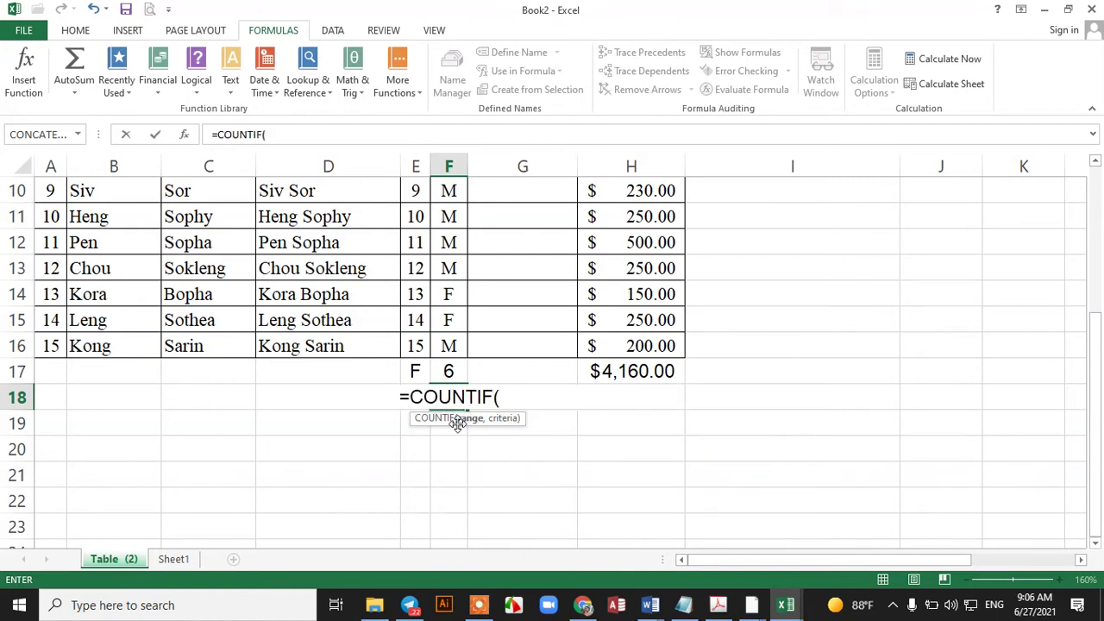
left_click_drag(450, 346, 448, 235)
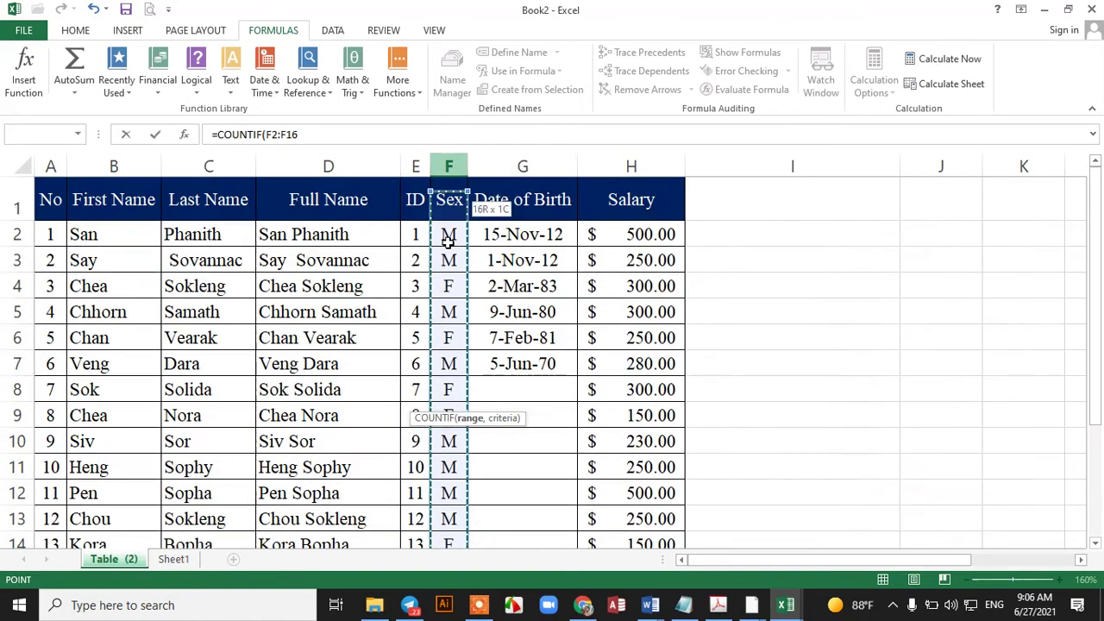
type(",")
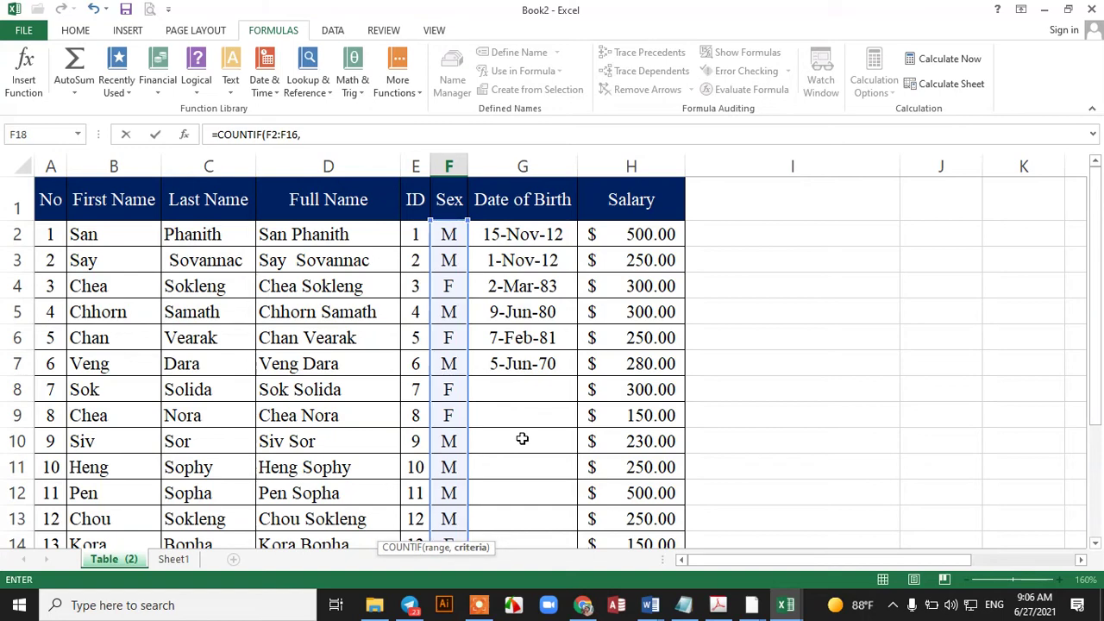
type("\"")
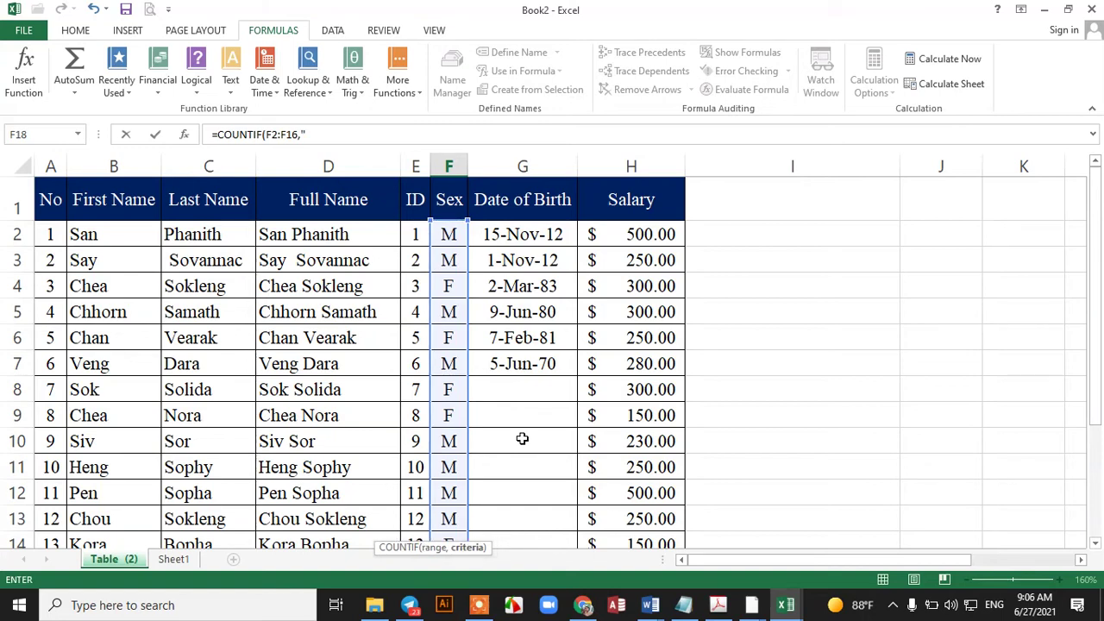
type("M\"")
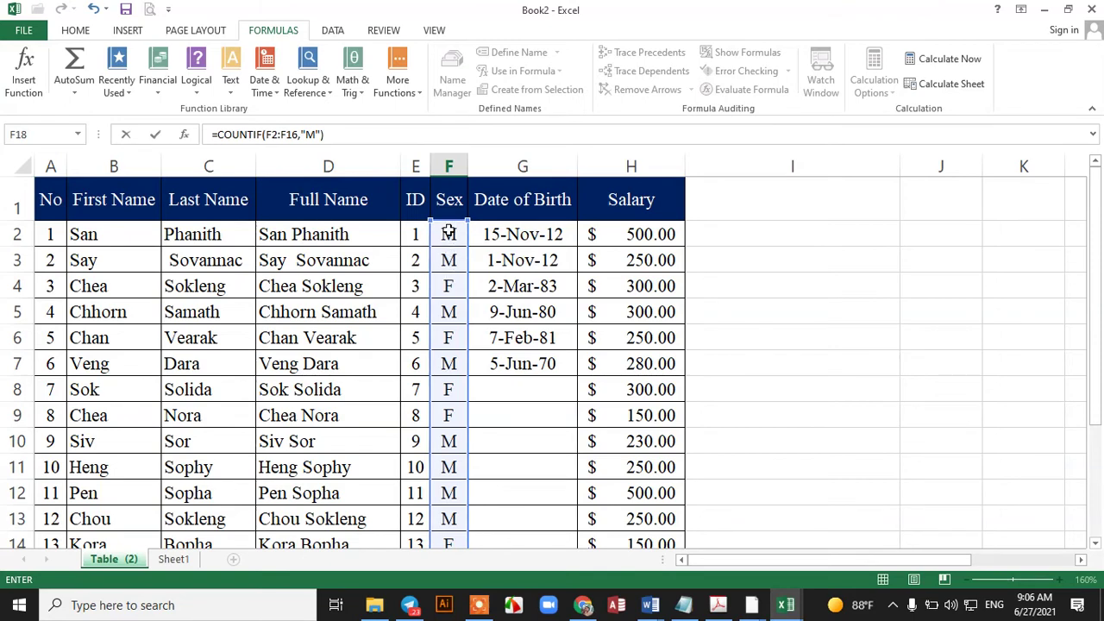
scroll(585, 416, "down", 3)
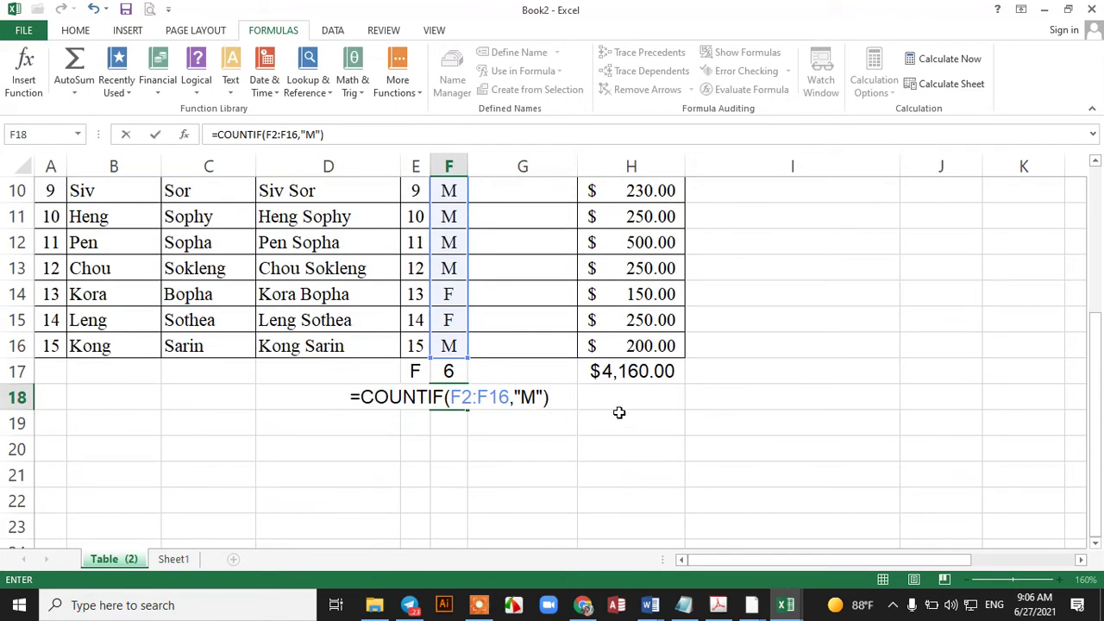
key("Return")
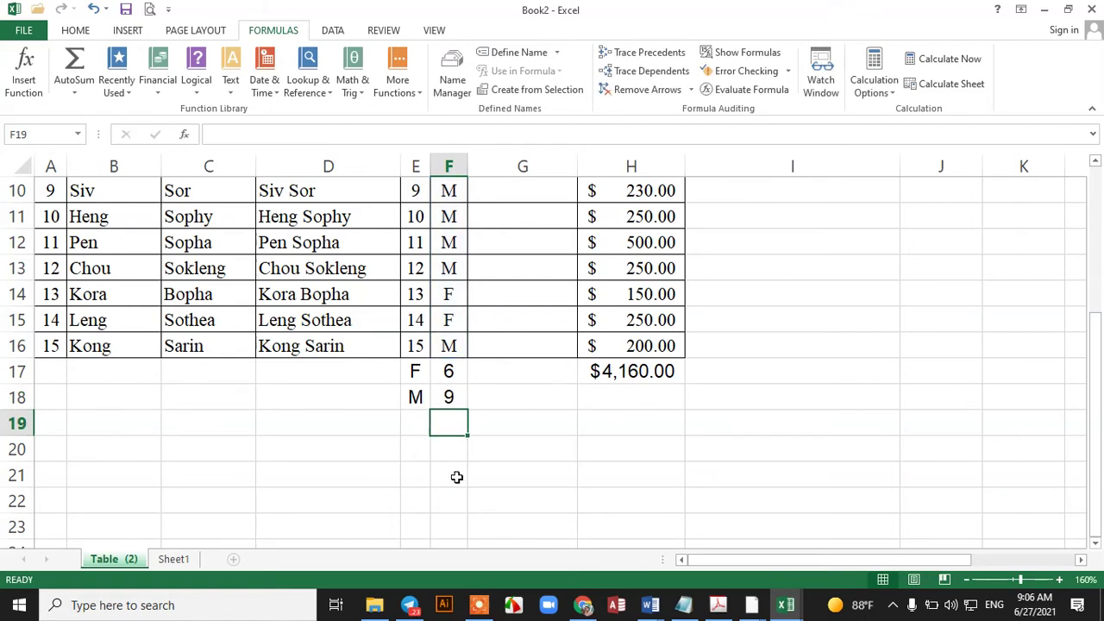
type("=Count")
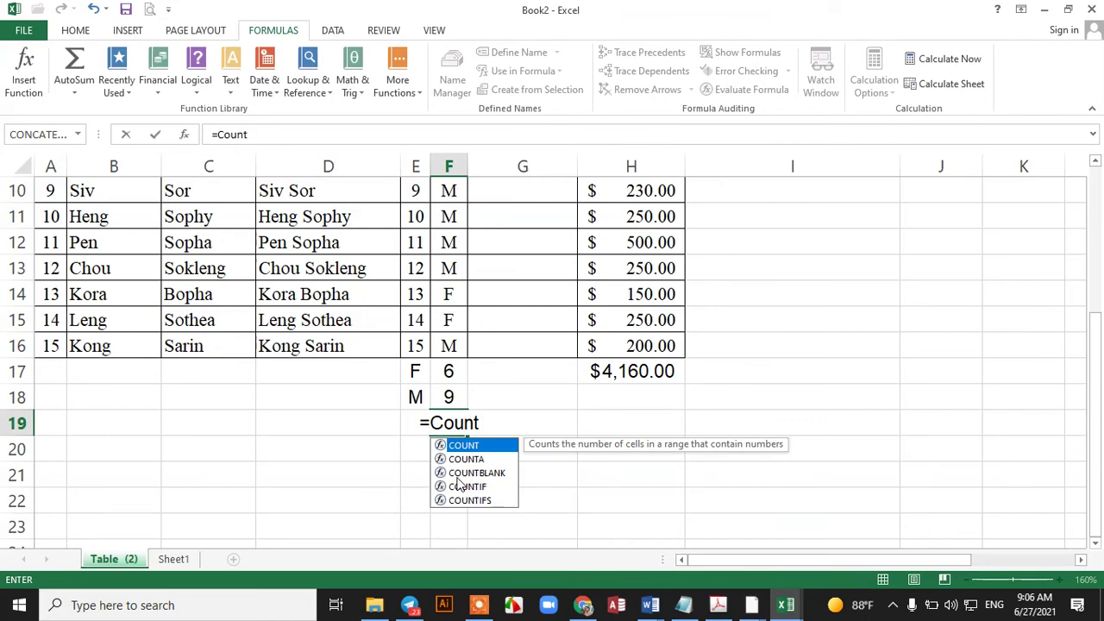
- Finish a COUNT formula over the Sex column in F19, which returns 0
key("Tab")
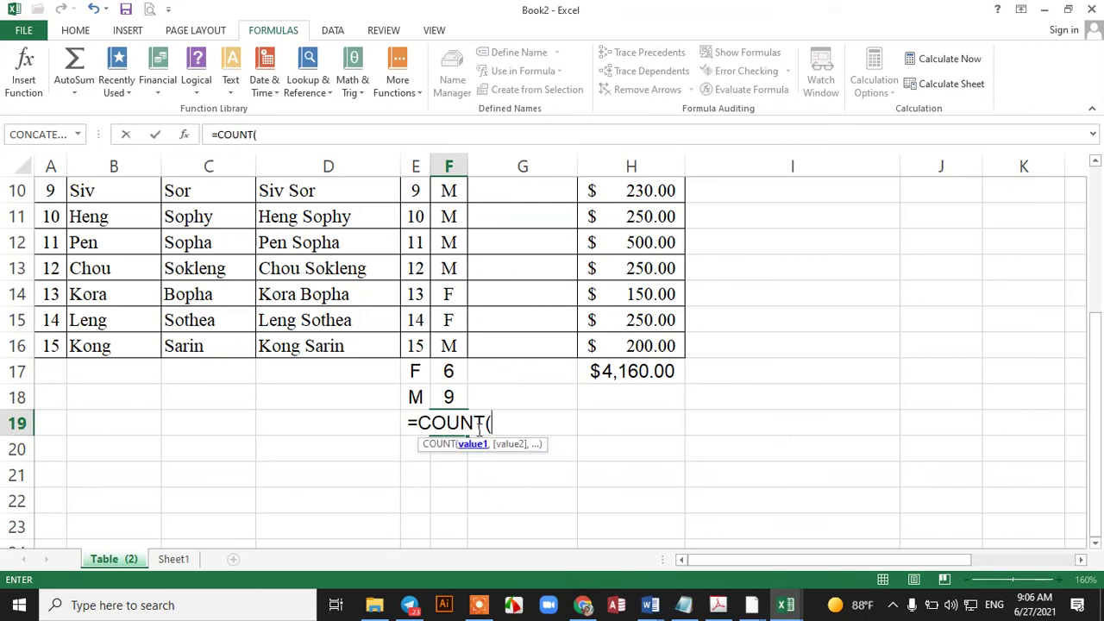
left_click_drag(449, 346, 448, 154)
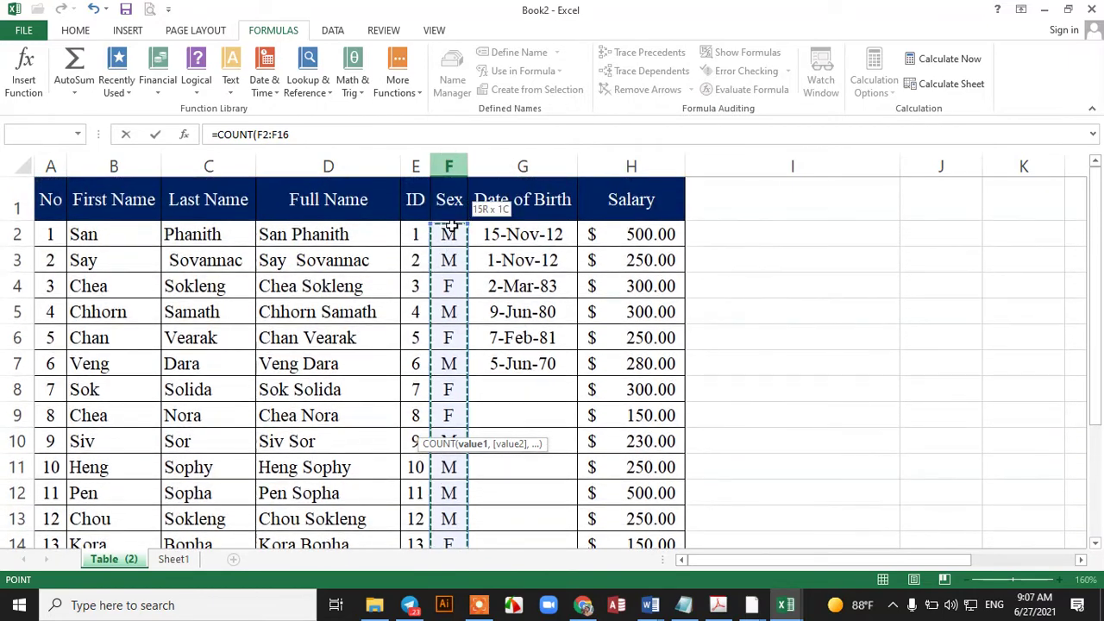
key("Return")
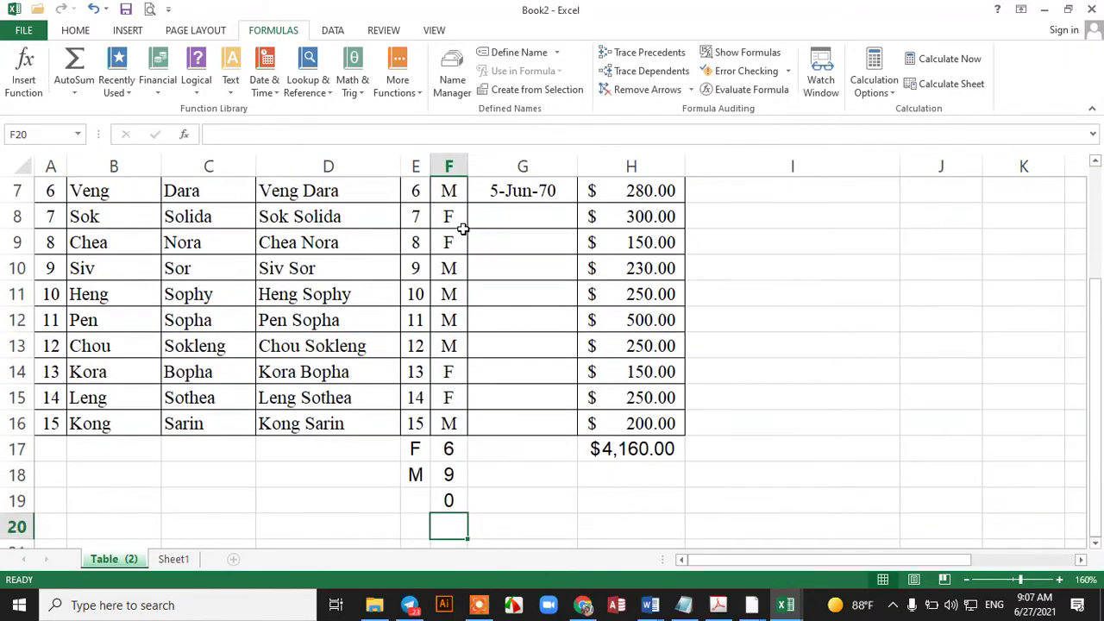
- Replace F19 with =COUNTA(F2:F16) so it shows the total of 15 employees
left_click(452, 500)
type("=C")
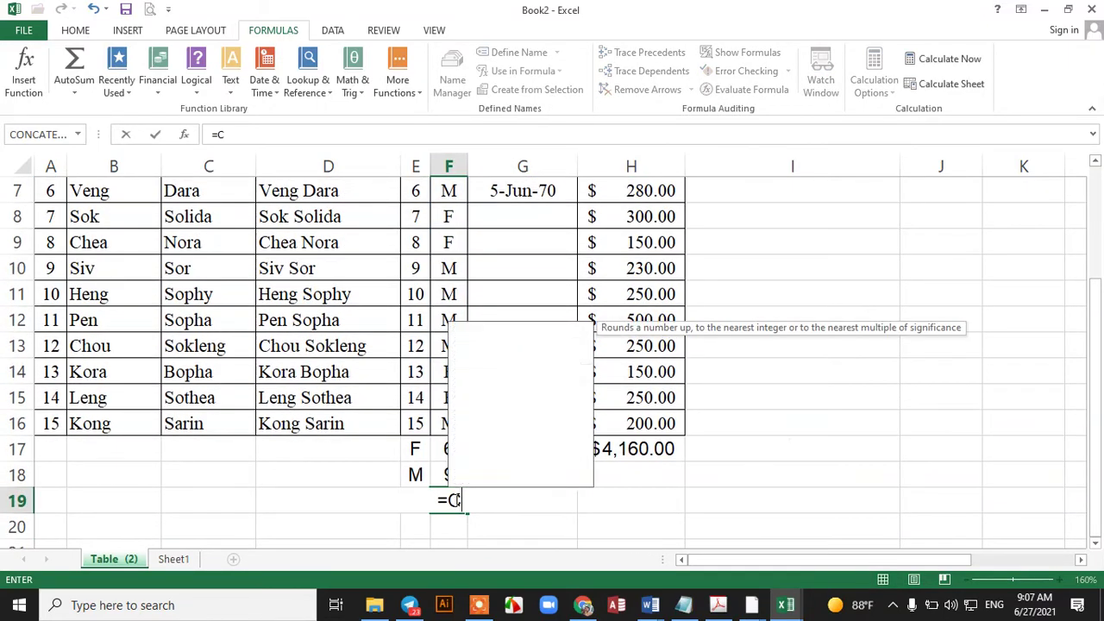
type("u")
key("BackSpace")
key("BackSpace")
type("Count")
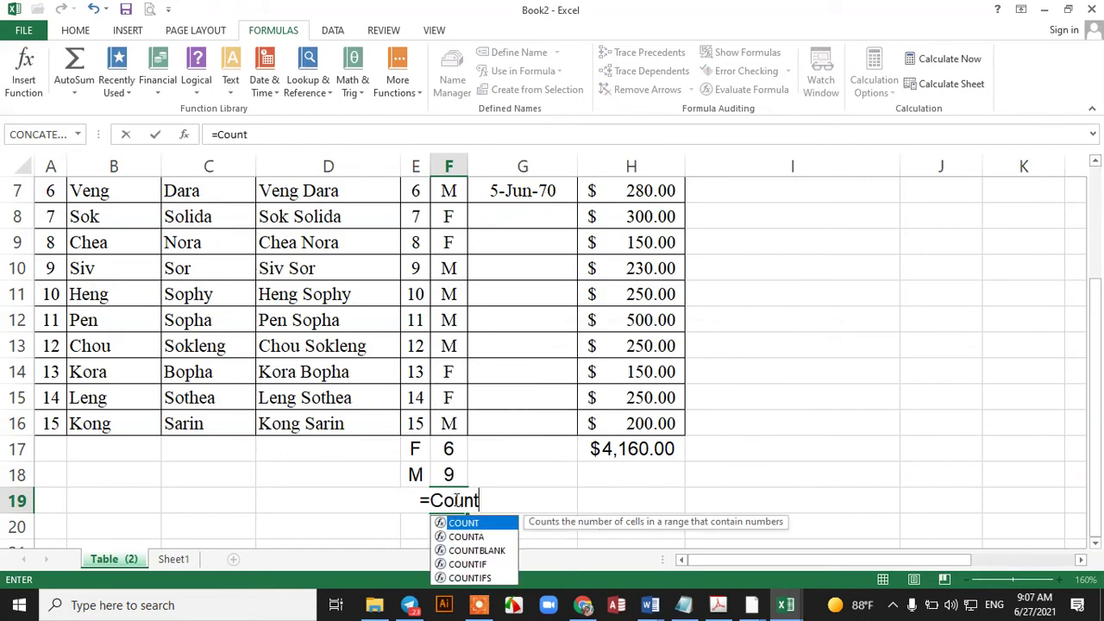
type("a")
key("Tab")
left_click_drag(439, 424, 447, 227)
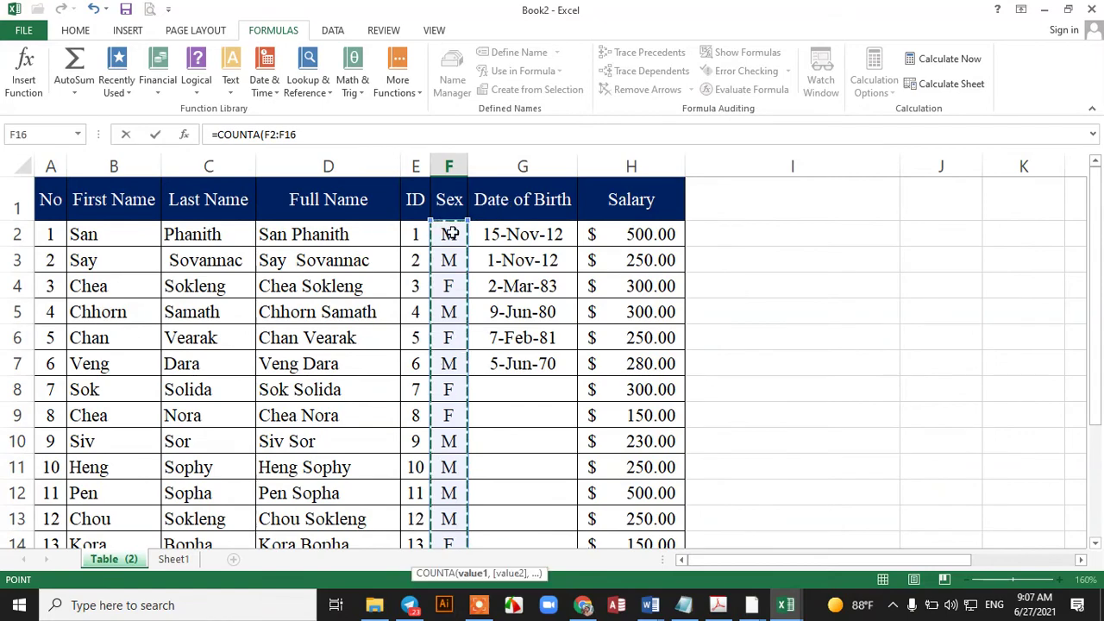
key("Return")
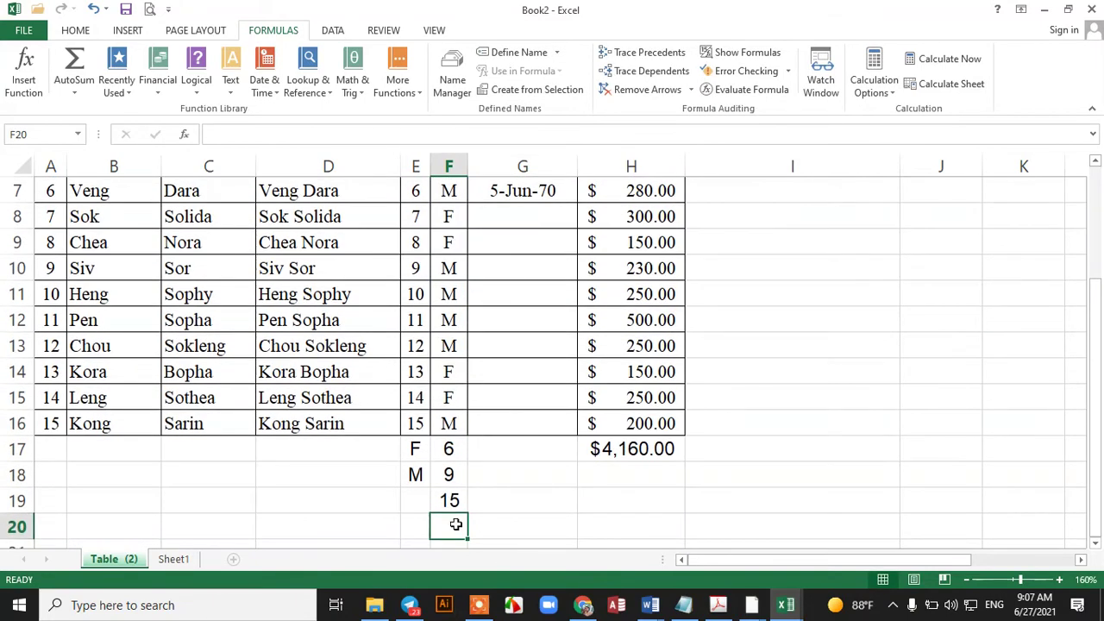
left_click(456, 507)
left_click(419, 505)
left_click(451, 448)
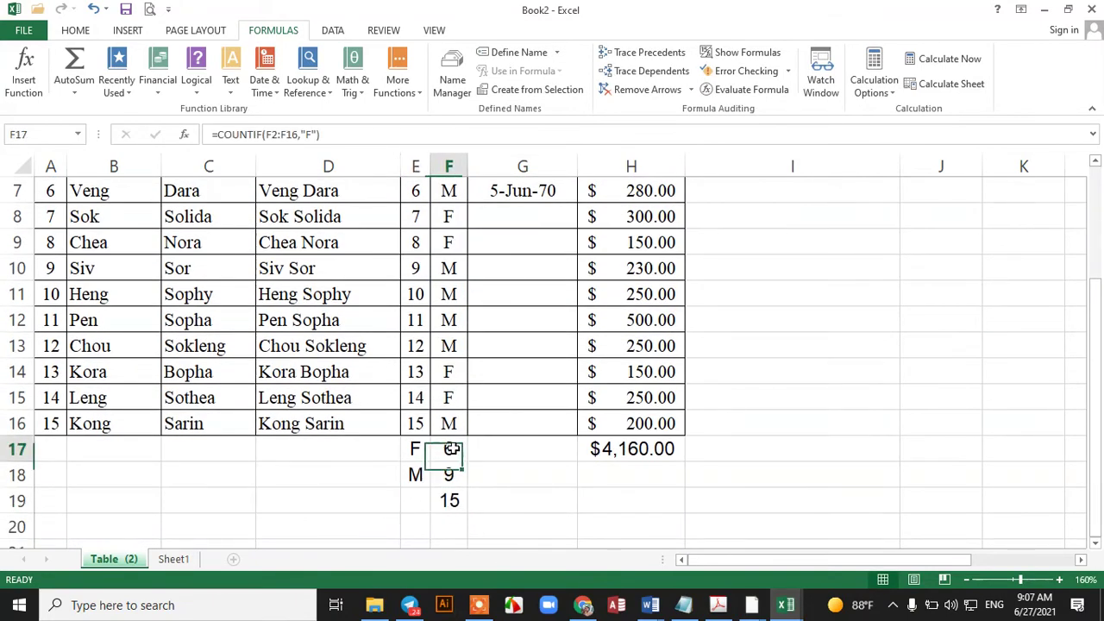
left_click(804, 420)
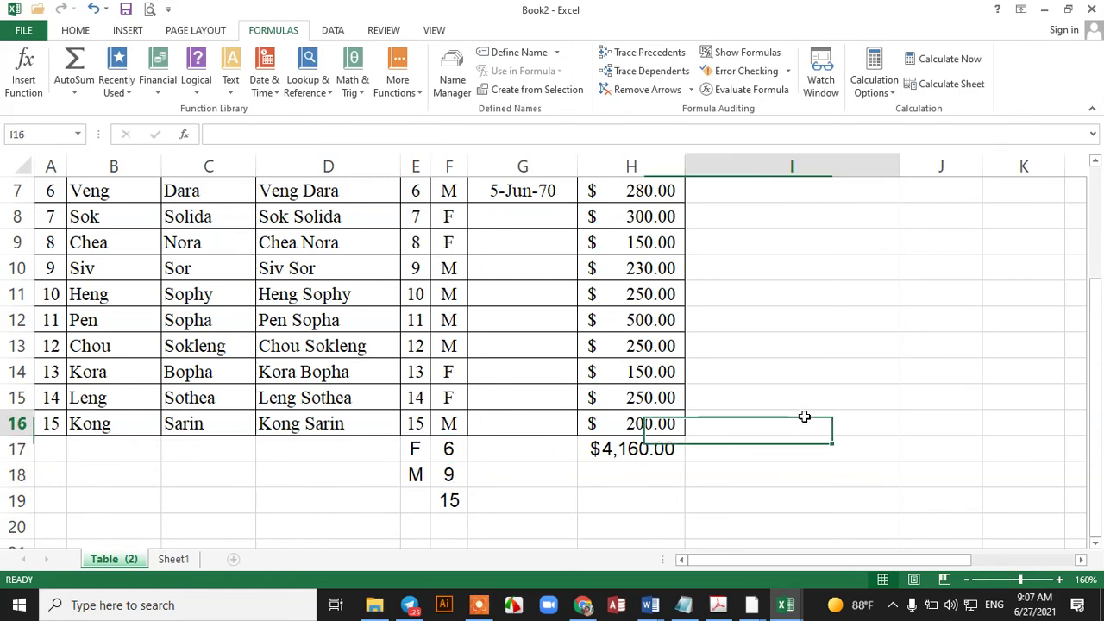
scroll(750, 332, "up", 2)
left_click(354, 235)
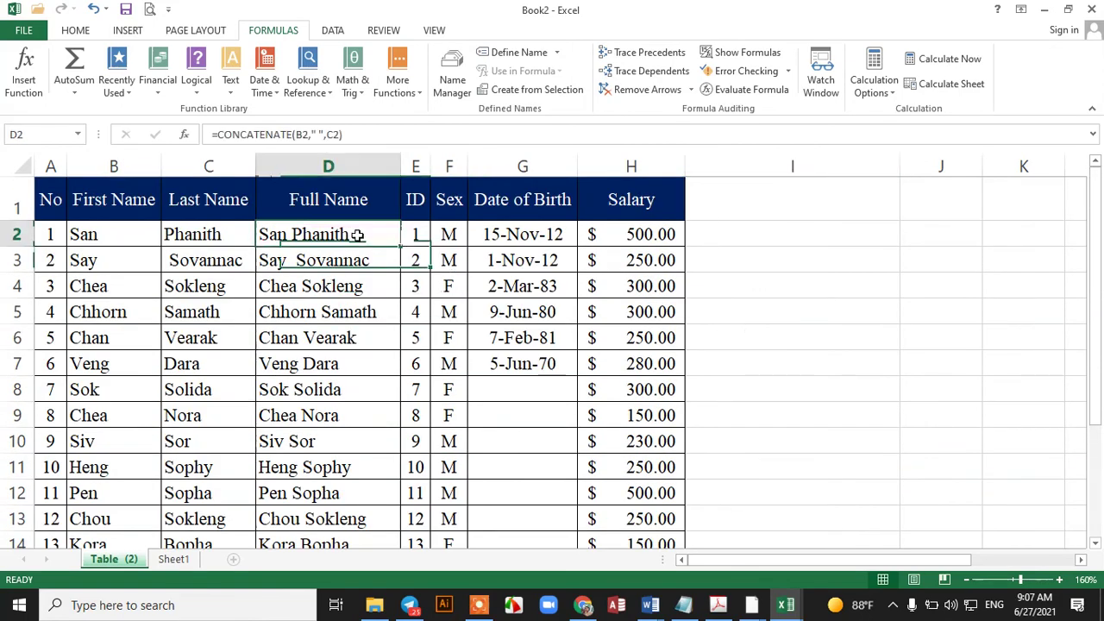